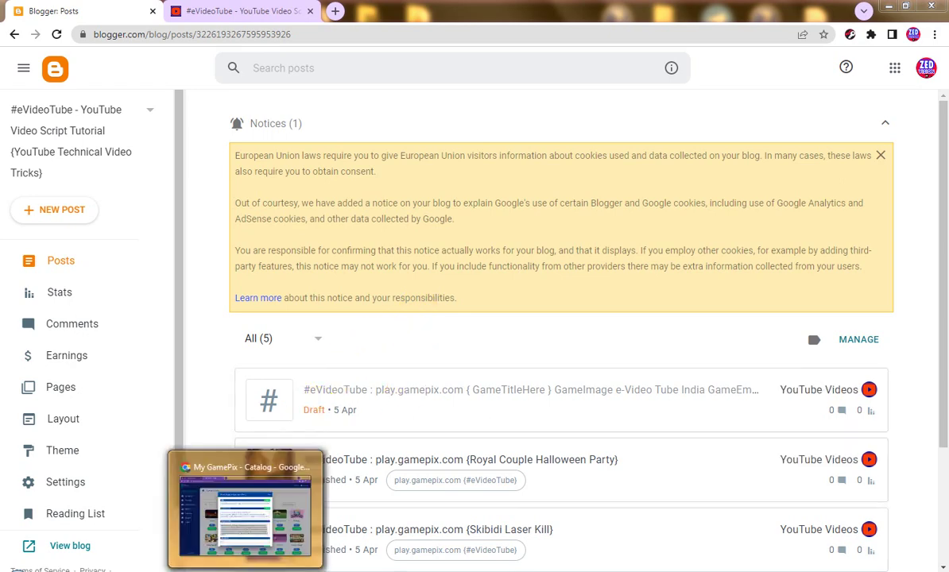
Step: In GamePix, close the Royal Couple Halloween Party details and bring up Penalty Kick Wiz's publishing details
{"action": "left_click", "coordinate": [318, 519]}
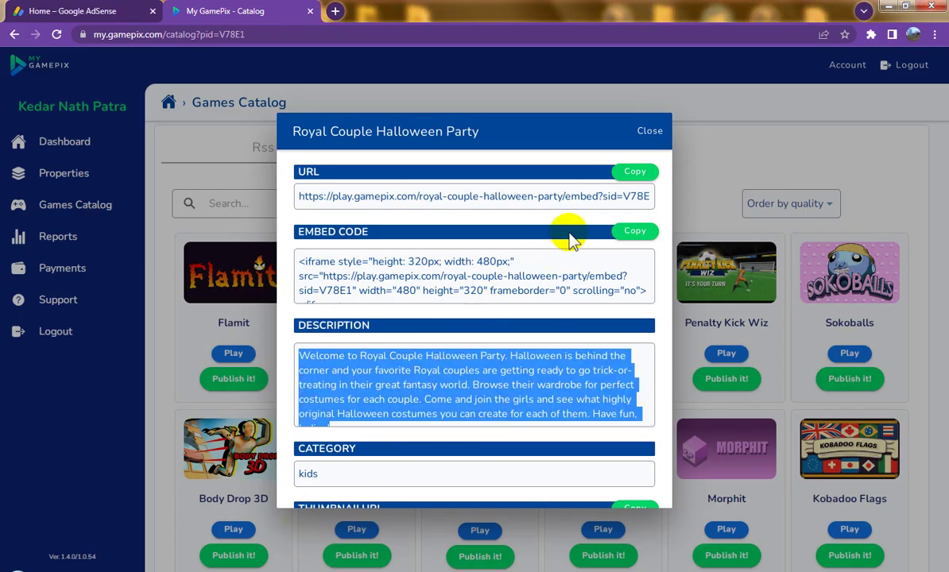
{"action": "left_click", "coordinate": [652, 137]}
{"action": "left_click", "coordinate": [650, 133]}
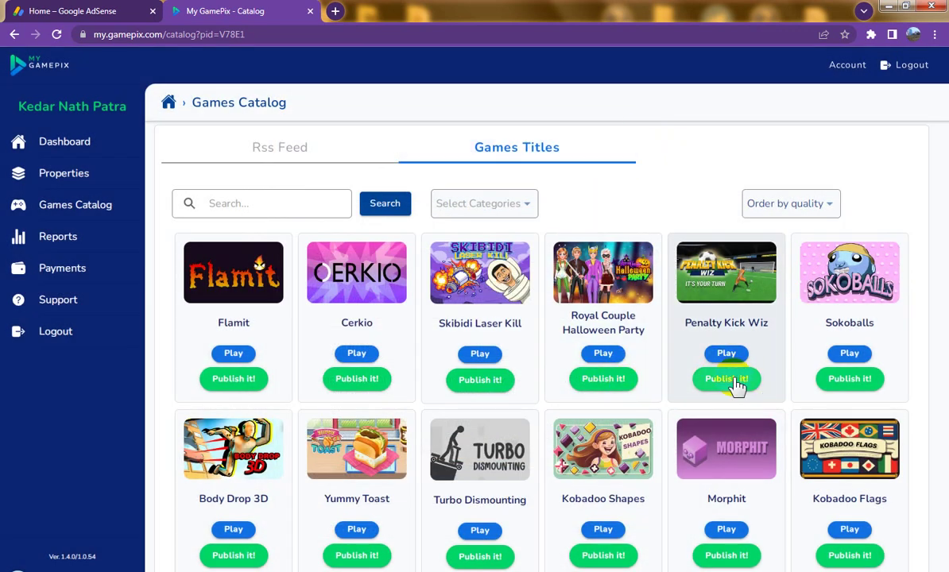
{"action": "left_click", "coordinate": [737, 383]}
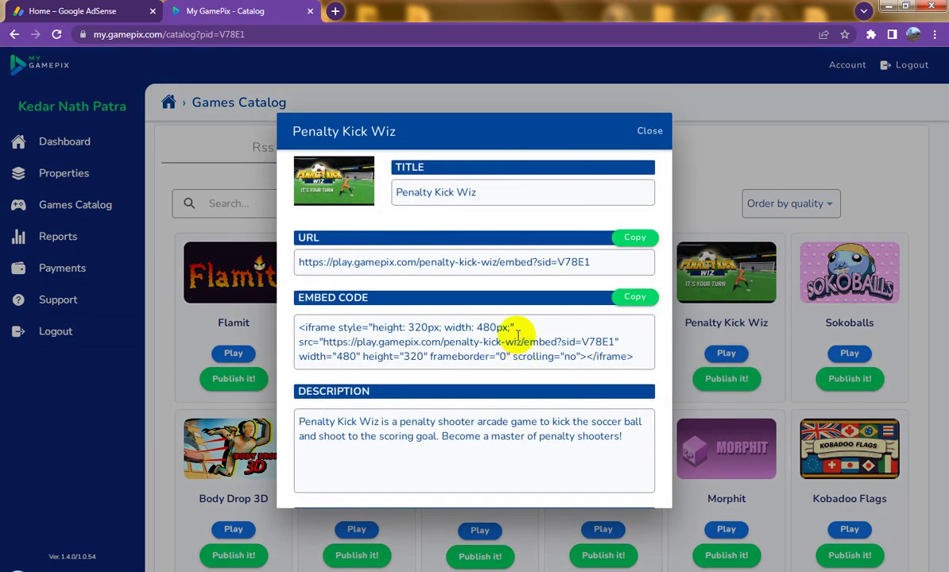
{"action": "key", "text": "alt+Tab"}
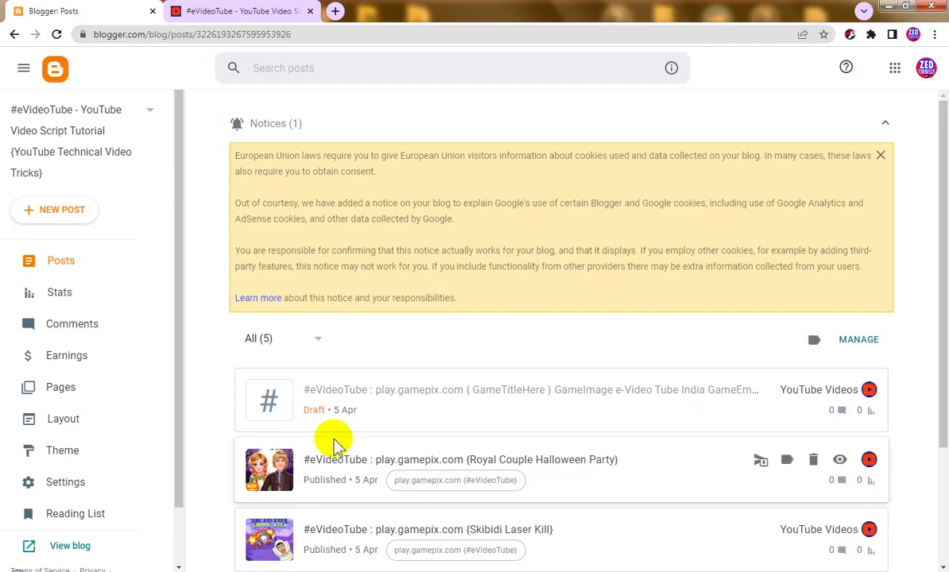
Step: Open the template draft post in compose view
{"action": "left_click", "coordinate": [355, 388]}
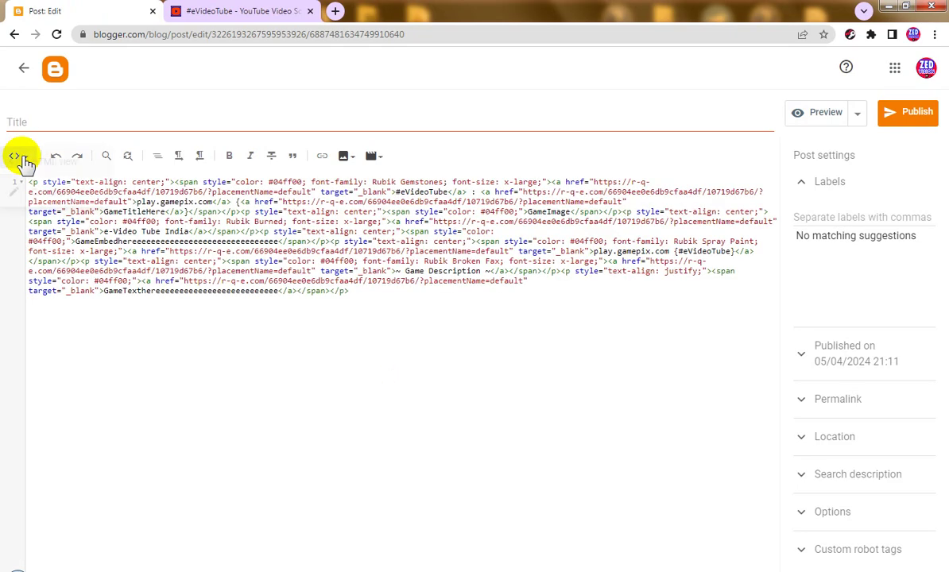
{"action": "left_click", "coordinate": [24, 163]}
{"action": "left_click", "coordinate": [33, 188]}
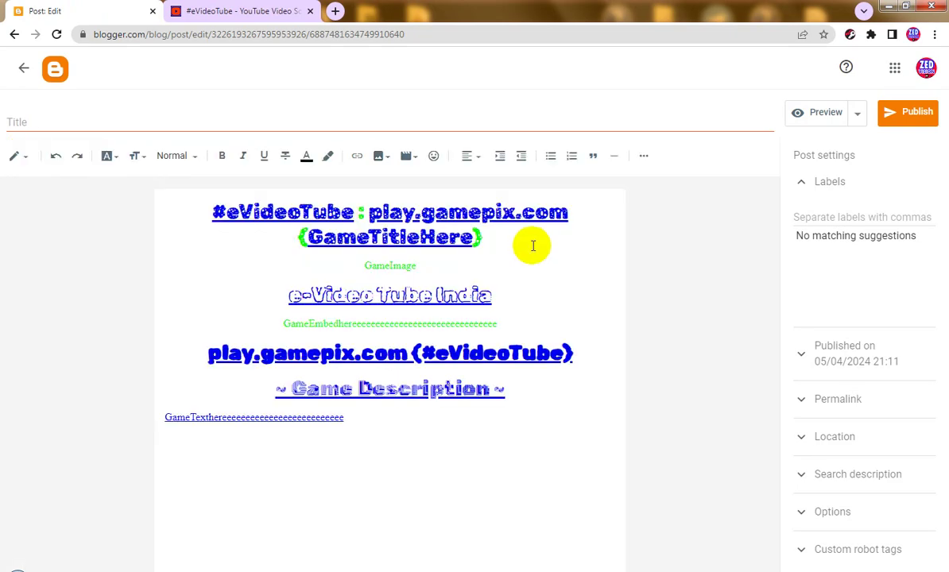
Step: Copy the heading into the title as '#eVideoTube : play.gamepix.com {GameTitleHere}'
{"action": "left_click_drag", "start_coordinate": [506, 236], "coordinate": [82, 203]}
{"action": "key", "text": "ctrl+c"}
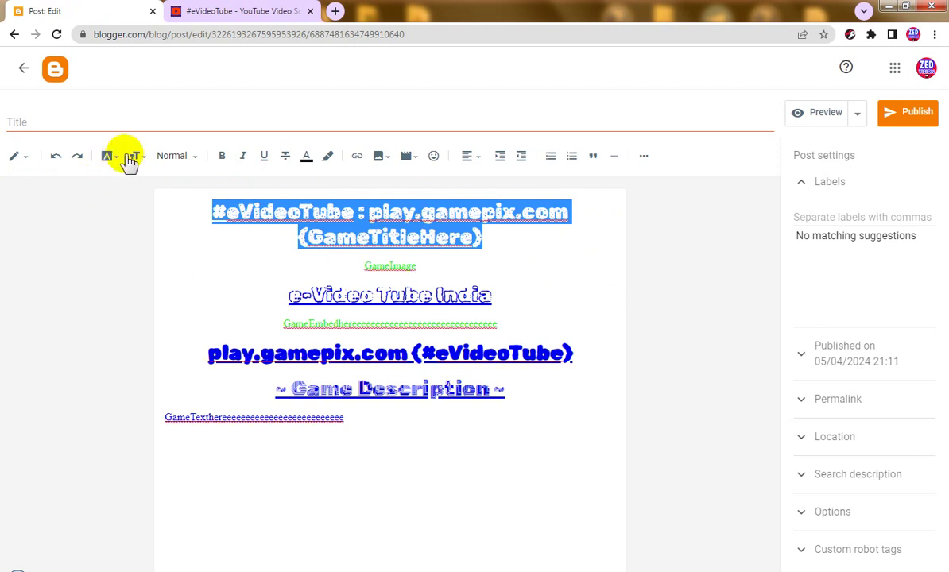
{"action": "left_click", "coordinate": [165, 121]}
{"action": "key", "text": "ctrl+v"}
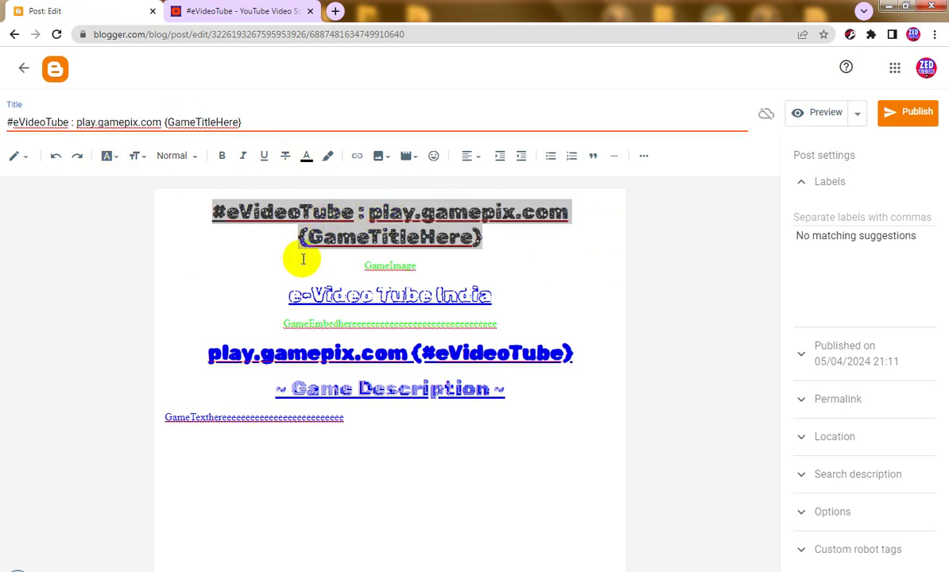
Step: Copy 'Penalty Kick Wiz' from GamePix and paste it over GameTitleHere in the post title
{"action": "key", "text": "alt+Tab"}
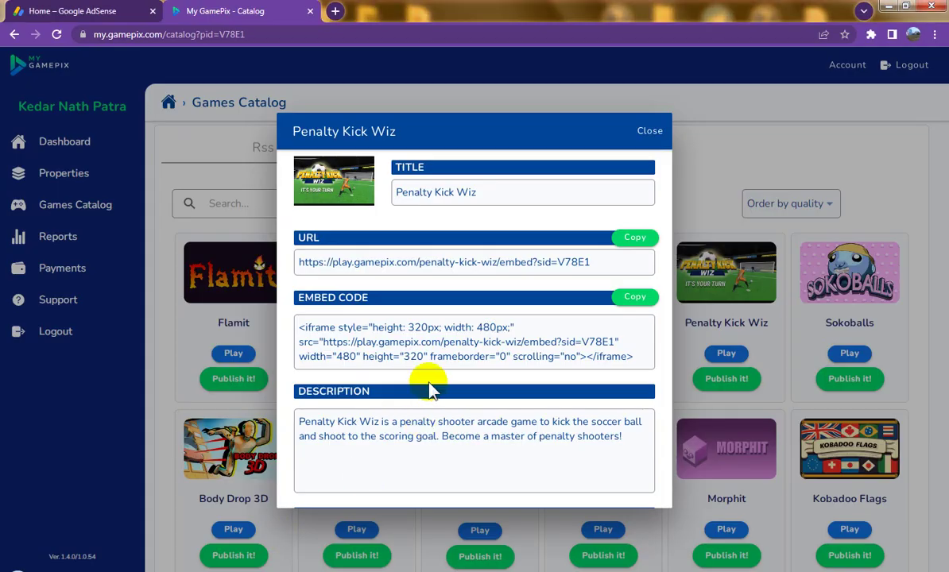
{"action": "right_click", "coordinate": [422, 192]}
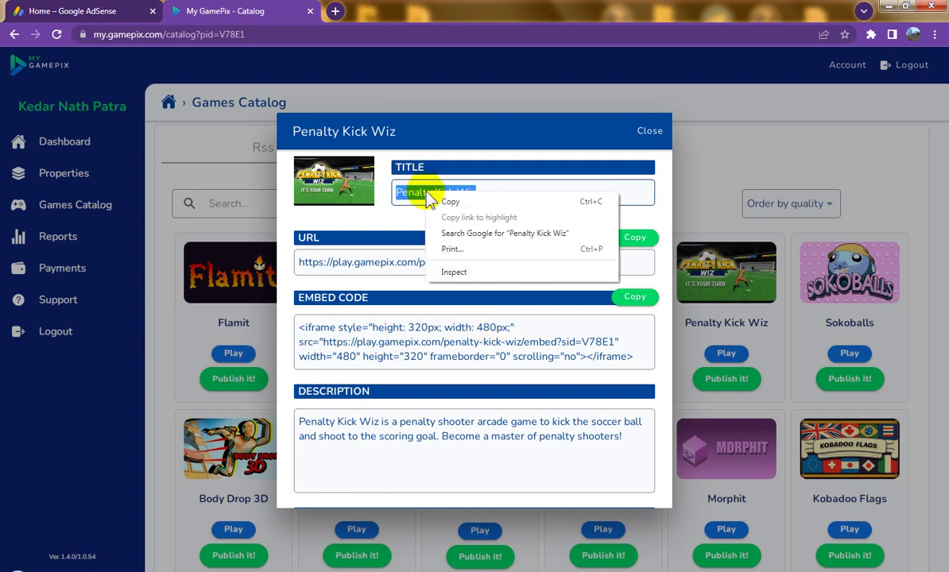
{"action": "left_click", "coordinate": [445, 201]}
{"action": "key", "text": "alt+Tab"}
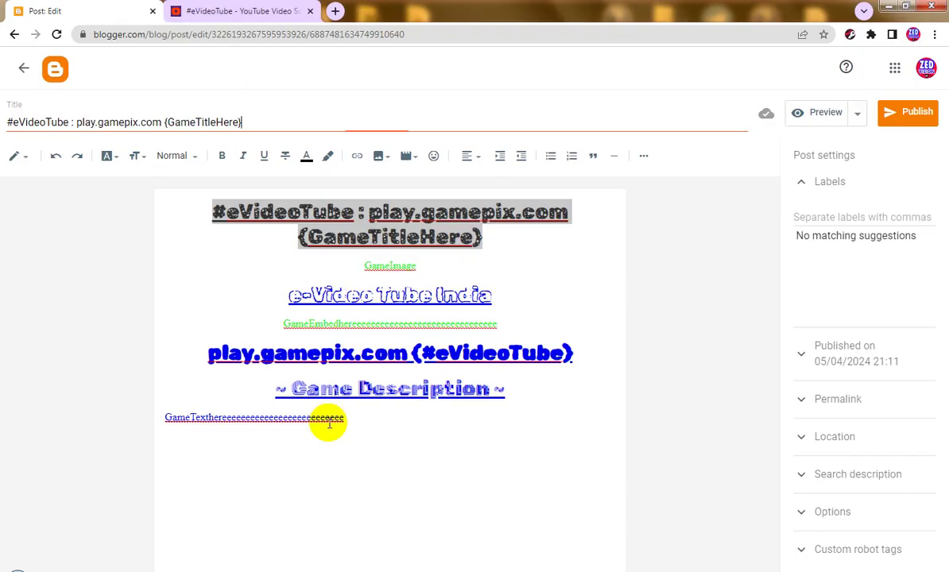
{"action": "left_click", "coordinate": [206, 121]}
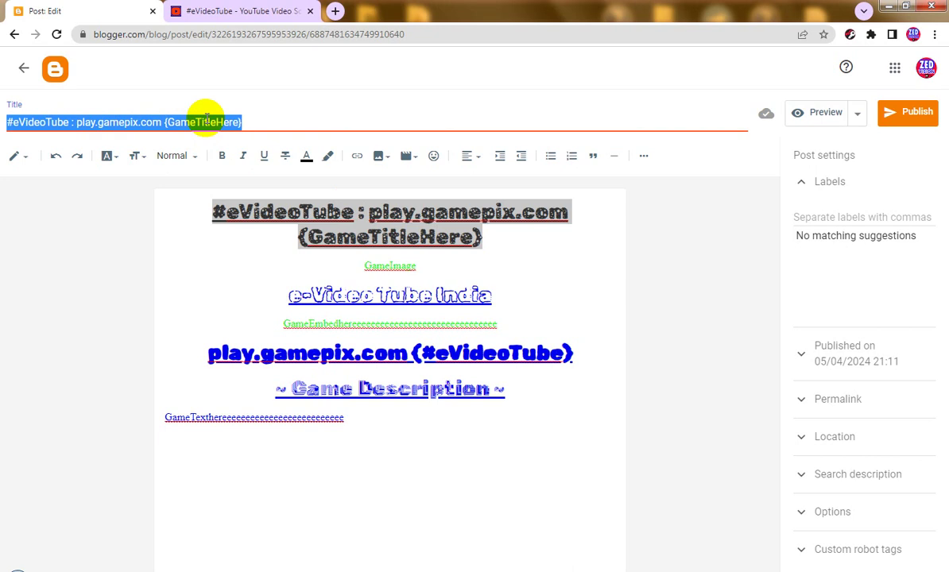
{"action": "left_click", "coordinate": [205, 121]}
{"action": "key", "text": "ctrl+v"}
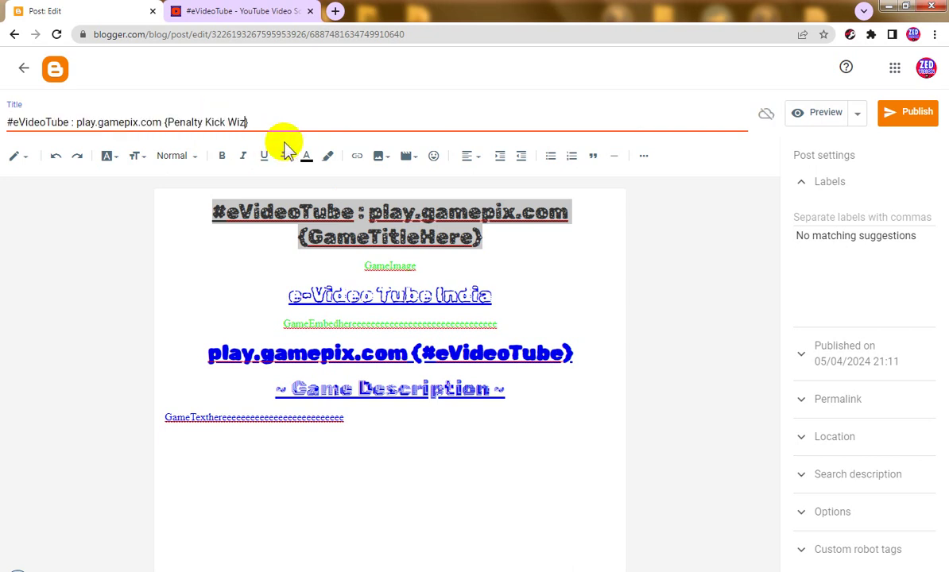
Step: Change the heading link's text from GameTitleHere to Penalty Kick Wiz
{"action": "left_click", "coordinate": [429, 238]}
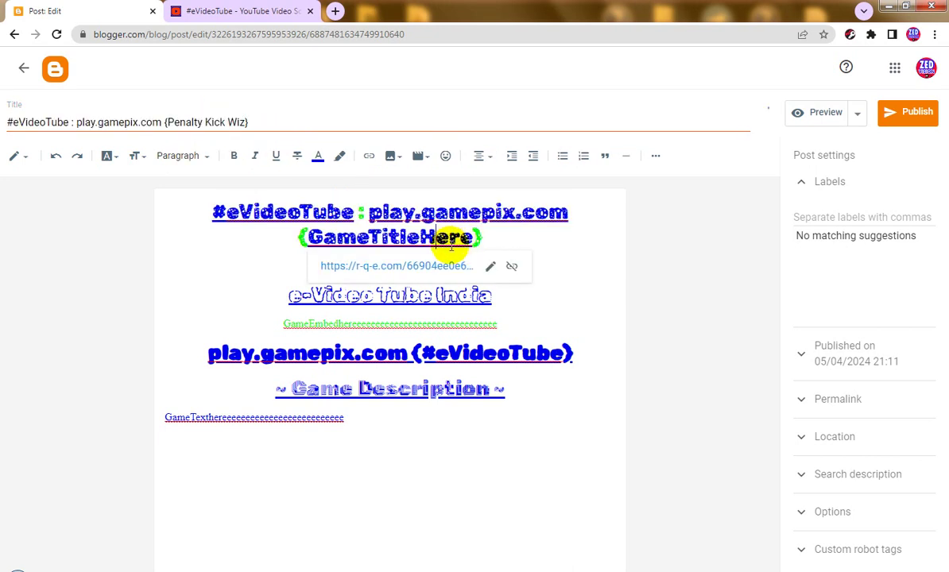
{"action": "left_click", "coordinate": [490, 267]}
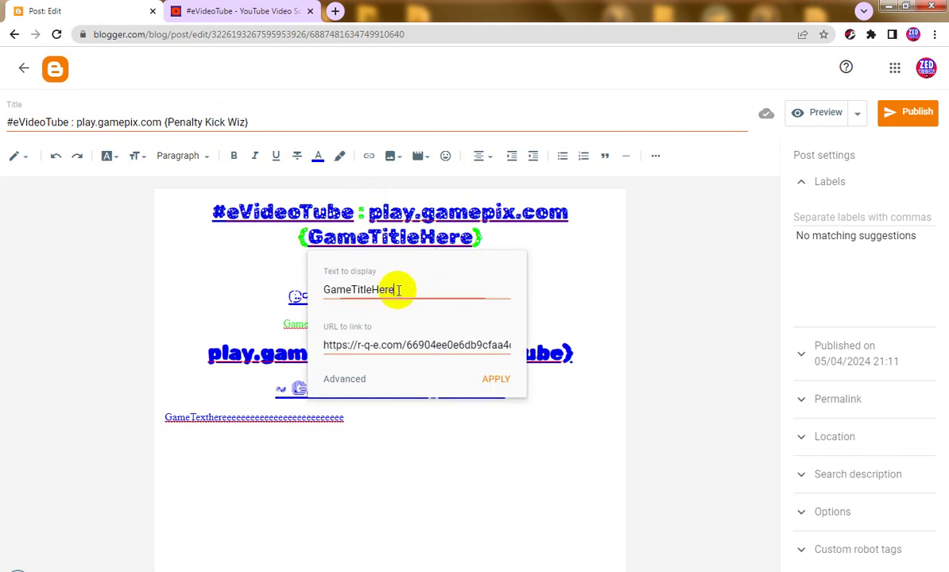
{"action": "double_click", "coordinate": [398, 290]}
{"action": "key", "text": "ctrl+v"}
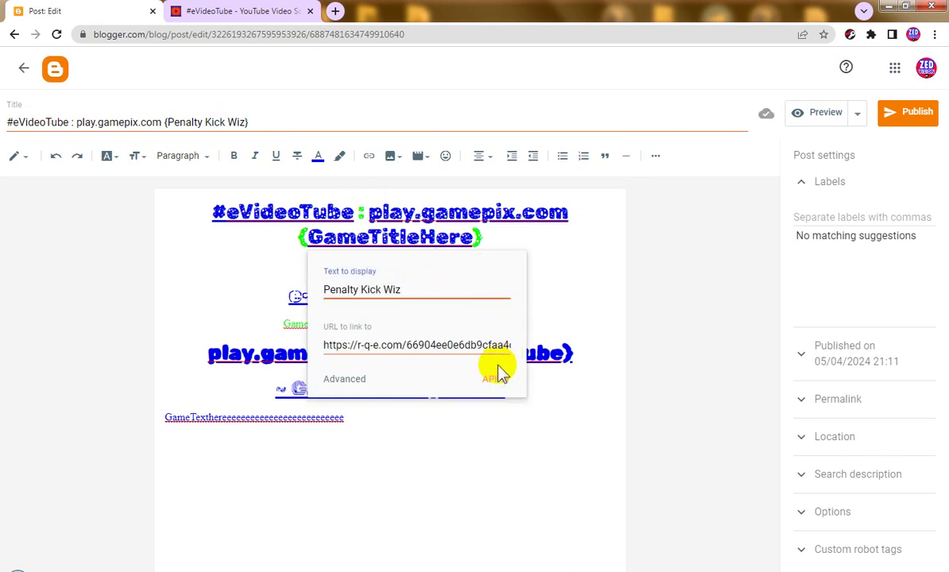
{"action": "left_click", "coordinate": [493, 381]}
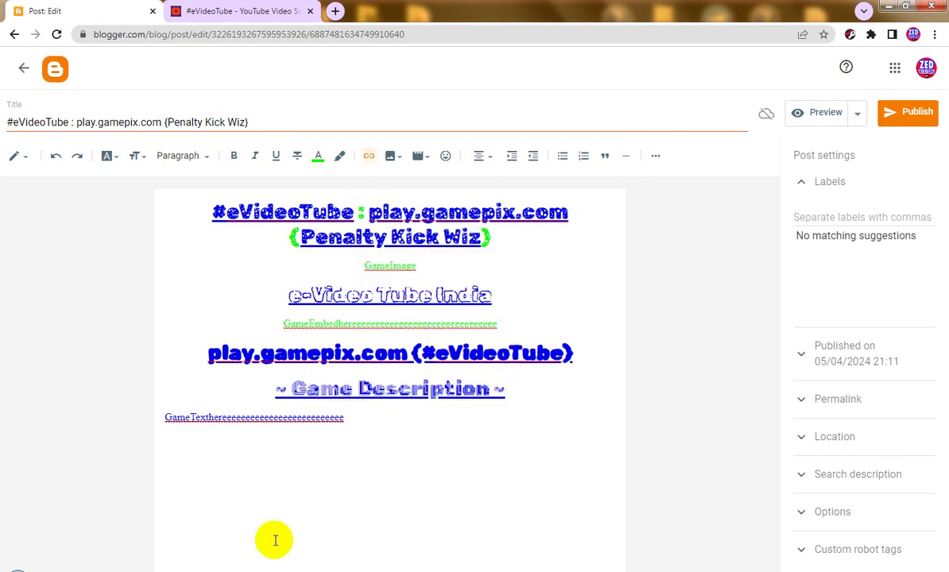
Step: Replace the GameImage placeholder with the Penalty Kick Wiz thumbnail, inserted from its GamePix image URL
{"action": "scroll", "coordinate": [469, 380], "scroll_direction": "down", "scroll_amount": 3}
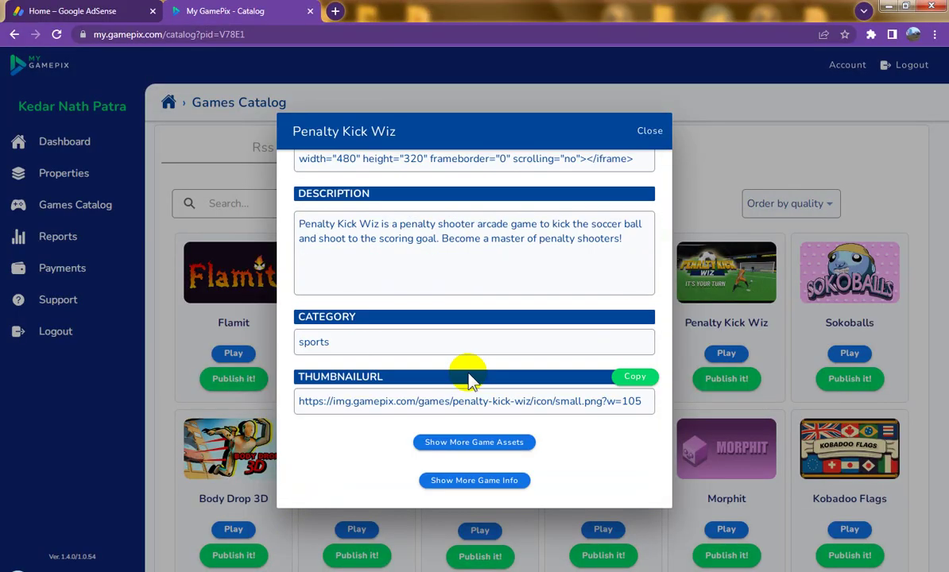
{"action": "left_click", "coordinate": [636, 377]}
{"action": "key", "text": "alt+Tab"}
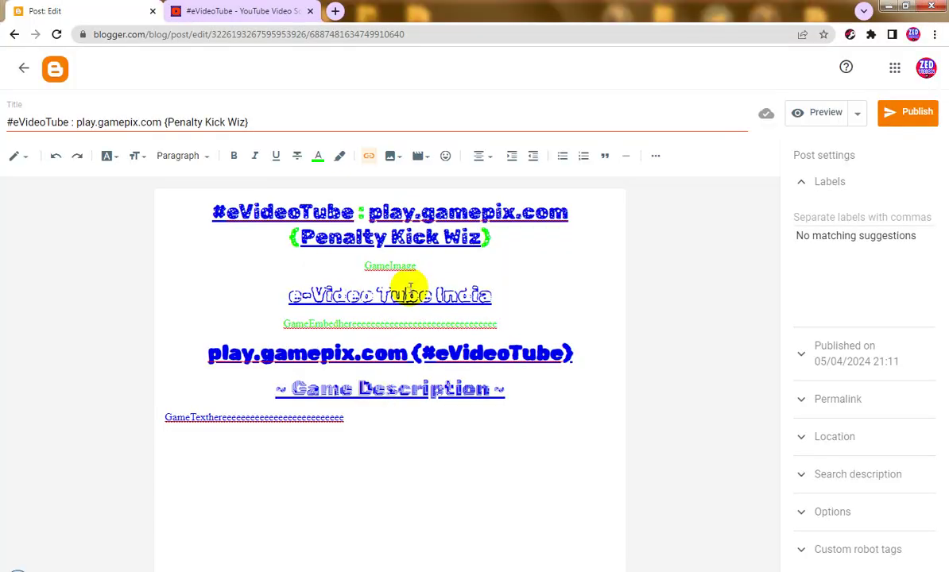
{"action": "left_click_drag", "start_coordinate": [434, 267], "coordinate": [274, 267]}
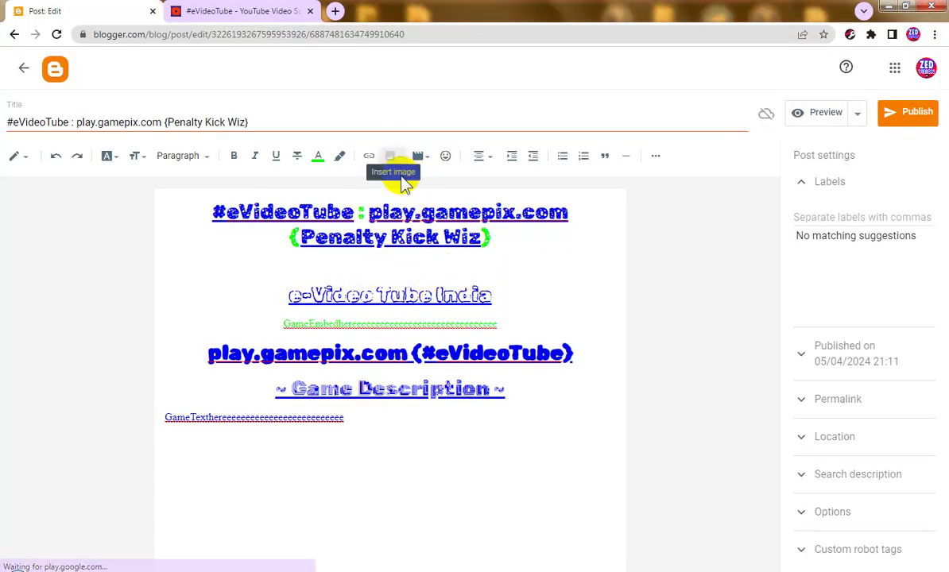
{"action": "left_click", "coordinate": [395, 158]}
{"action": "left_click", "coordinate": [436, 278]}
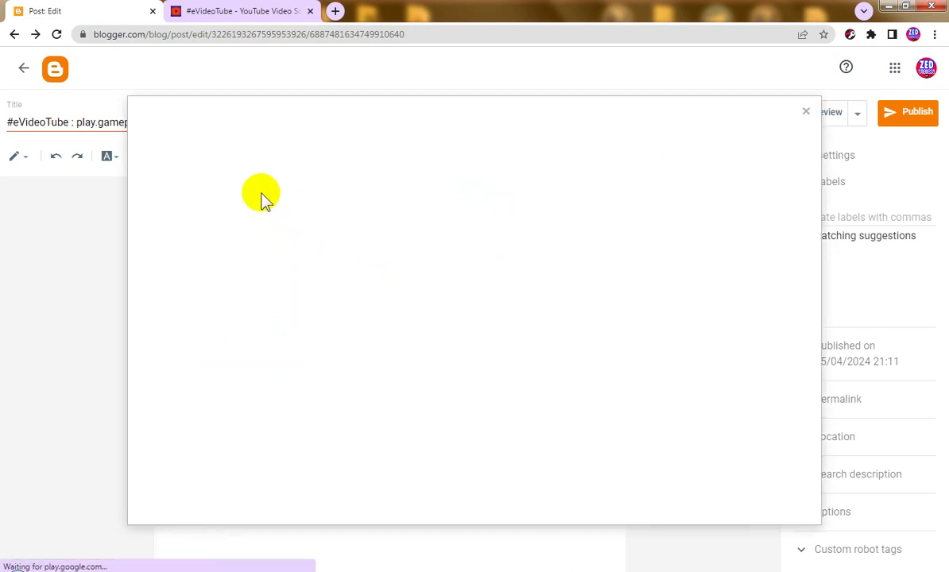
{"action": "left_click", "coordinate": [279, 182]}
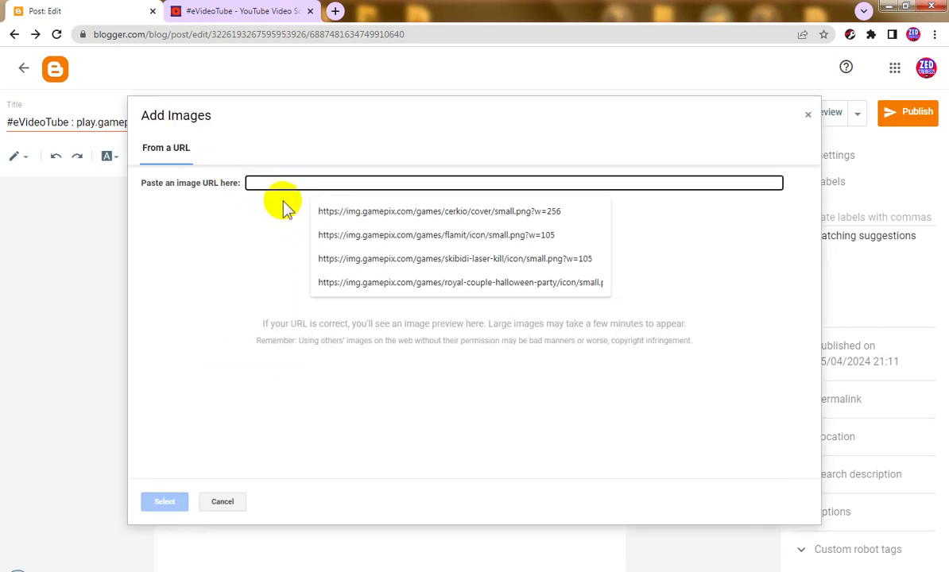
{"action": "key", "text": "ctrl+v"}
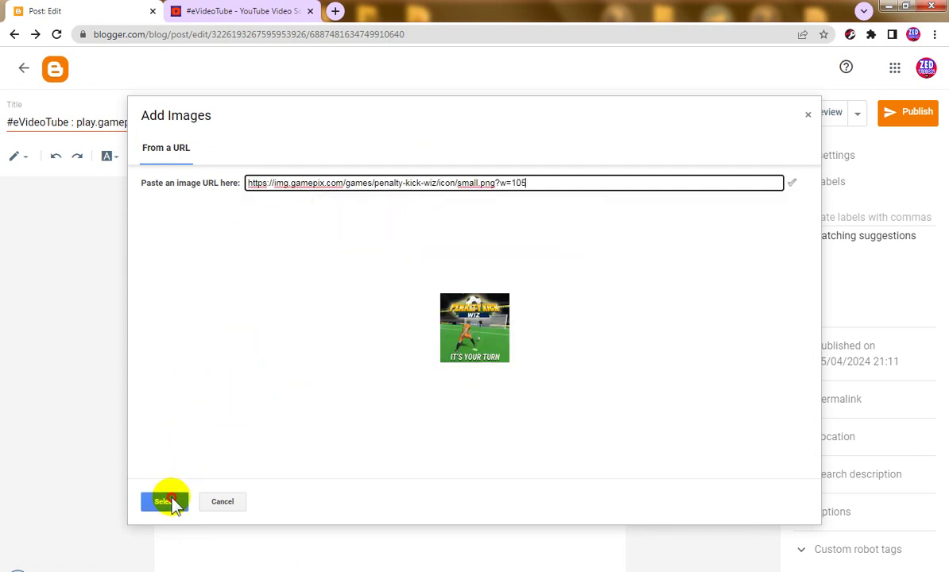
{"action": "left_click", "coordinate": [171, 502]}
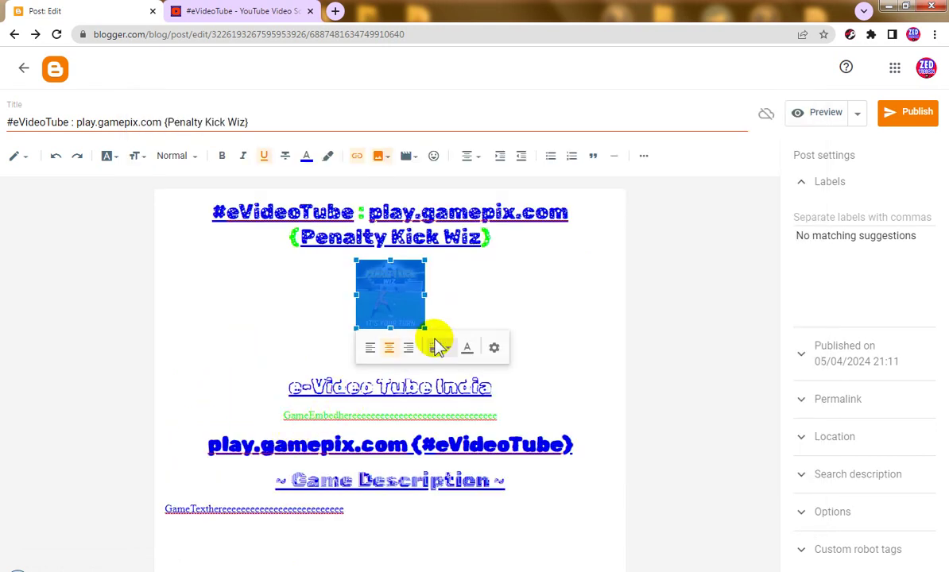
Step: Set the image's alt text and title text to the post title
{"action": "triple_click", "coordinate": [220, 123]}
{"action": "right_click", "coordinate": [231, 123]}
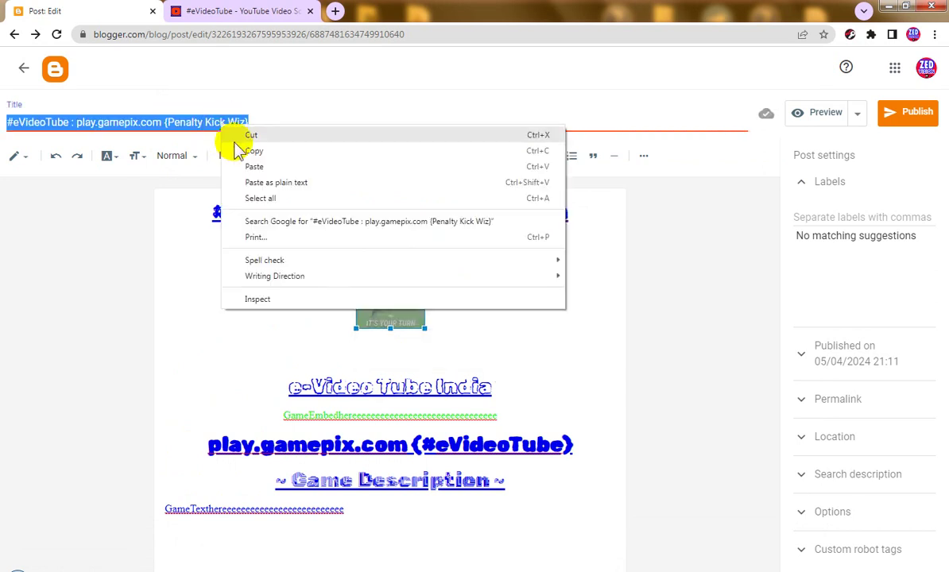
{"action": "left_click", "coordinate": [253, 149]}
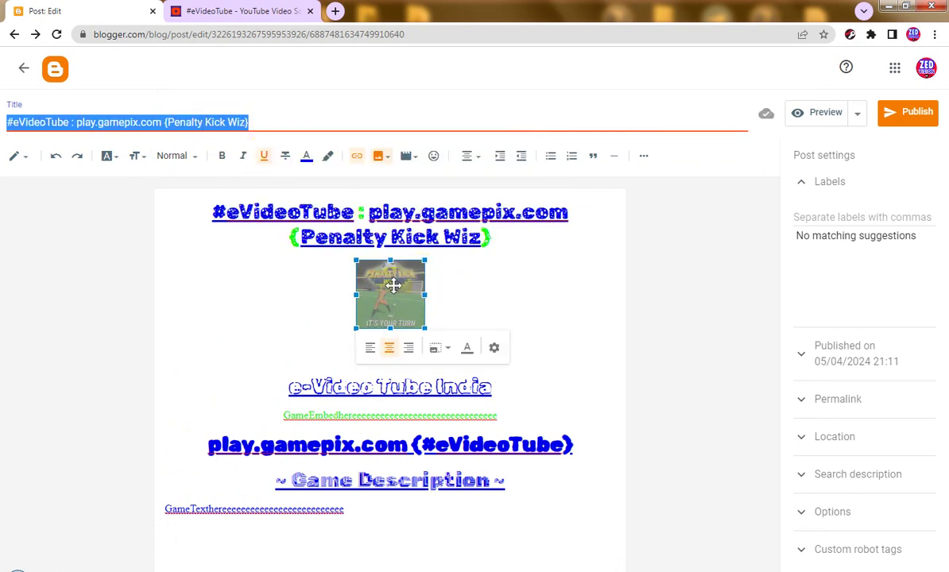
{"action": "left_click", "coordinate": [494, 348]}
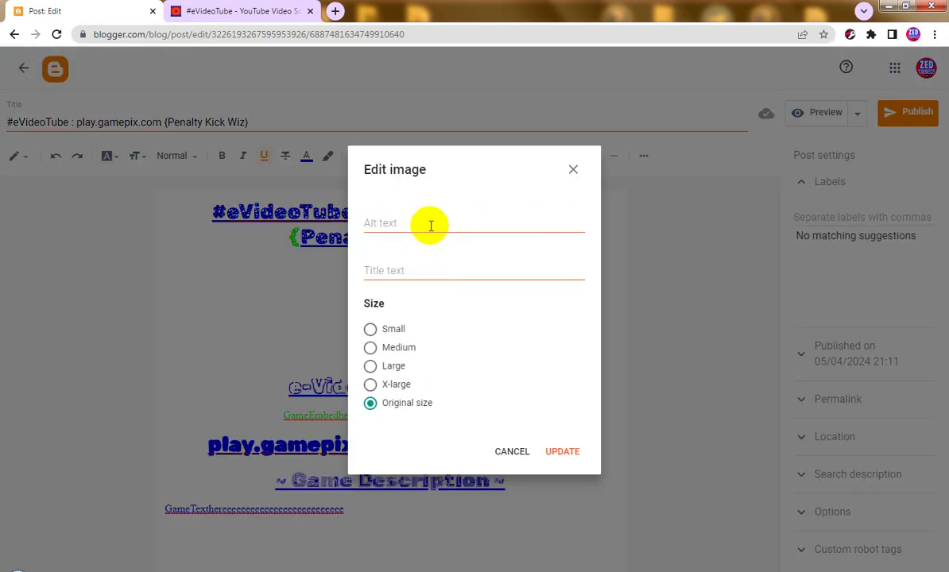
{"action": "key", "text": "ctrl+v"}
{"action": "left_click", "coordinate": [431, 270]}
{"action": "key", "text": "ctrl+v"}
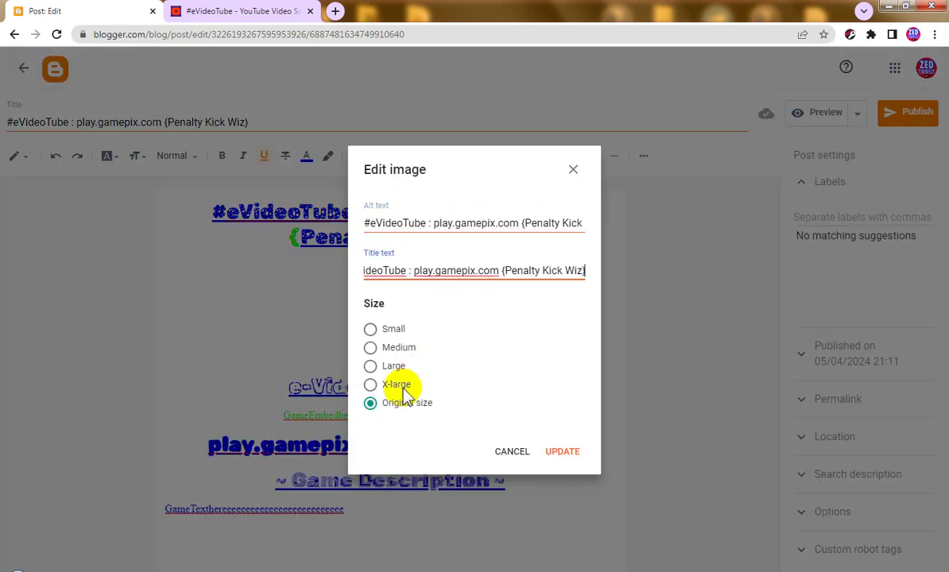
Step: Make the image Large and delete the blank line beneath it
{"action": "left_click", "coordinate": [371, 386]}
{"action": "left_click", "coordinate": [370, 366]}
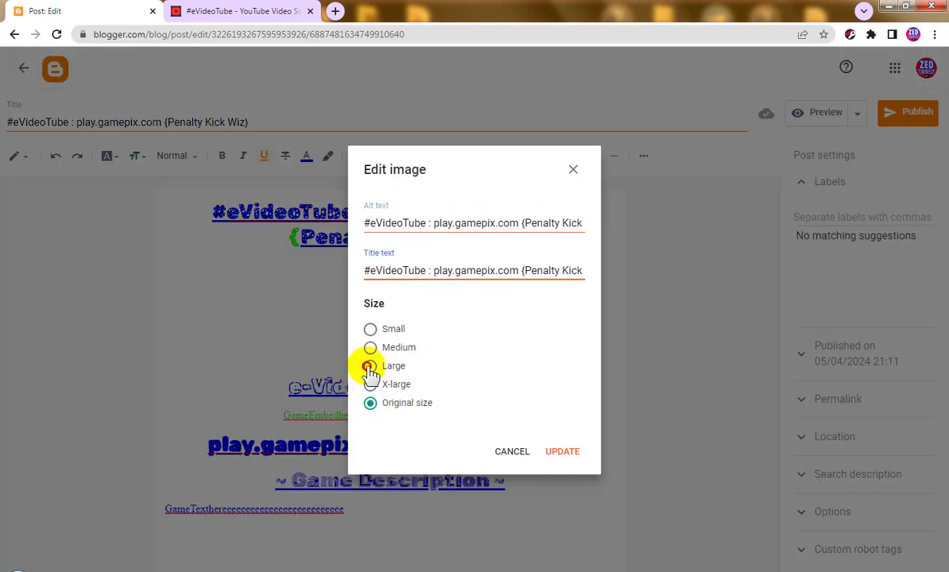
{"action": "left_click", "coordinate": [572, 452]}
{"action": "scroll", "coordinate": [396, 373], "scroll_direction": "down", "scroll_amount": 2}
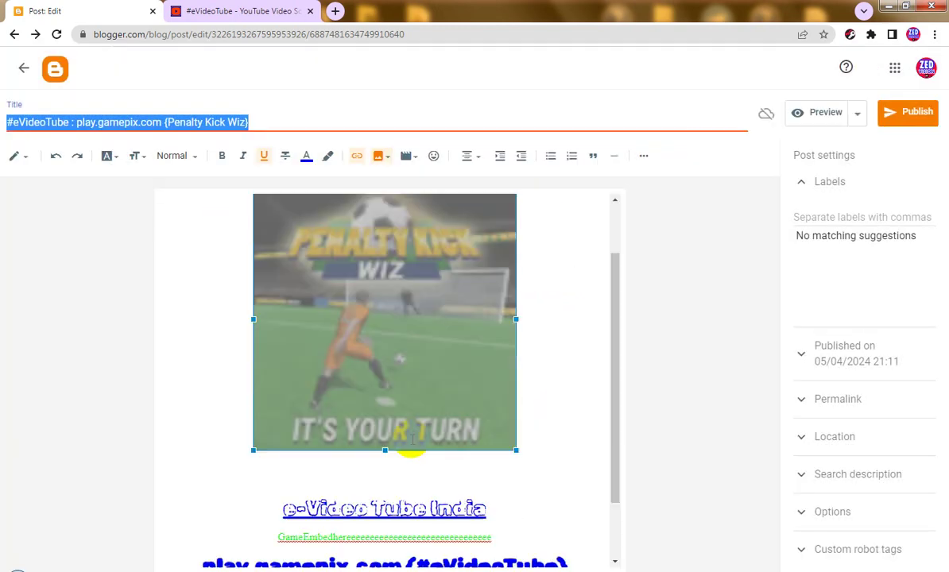
{"action": "left_click", "coordinate": [384, 419]}
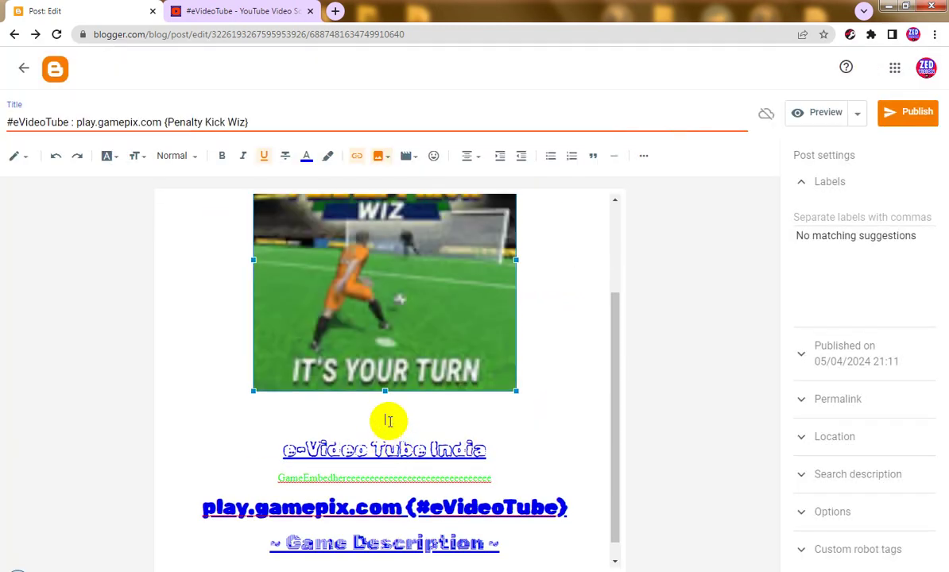
{"action": "key", "text": "BackSpace"}
Step: Copy the r-q-e.com address from the title heading's link
{"action": "left_click", "coordinate": [427, 403]}
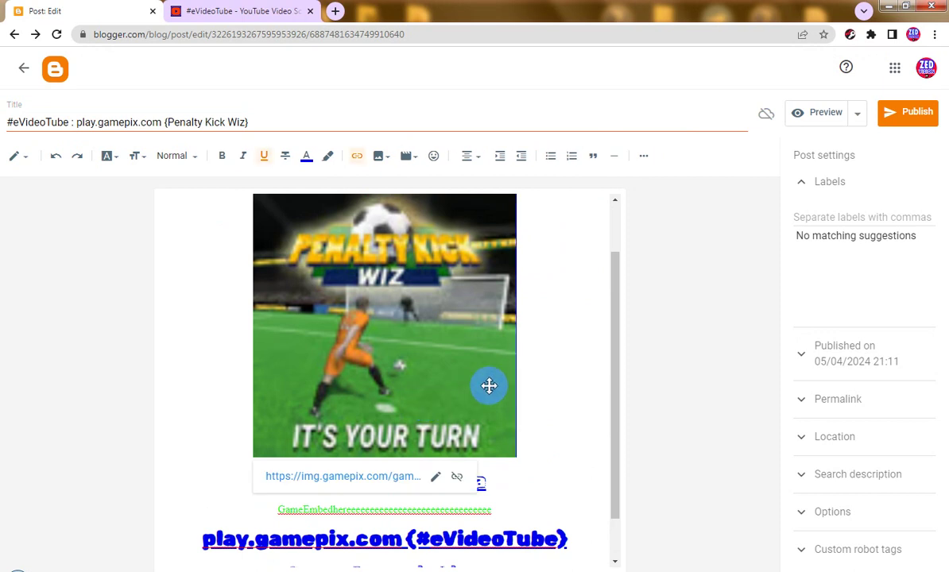
{"action": "left_click", "coordinate": [547, 360]}
{"action": "scroll", "coordinate": [547, 360], "scroll_direction": "up", "scroll_amount": 2}
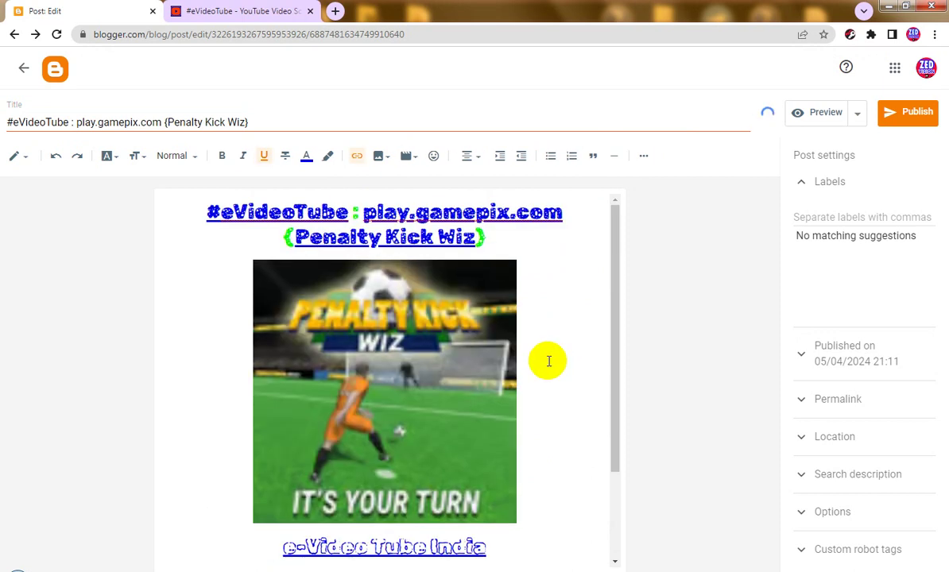
{"action": "left_click", "coordinate": [442, 237]}
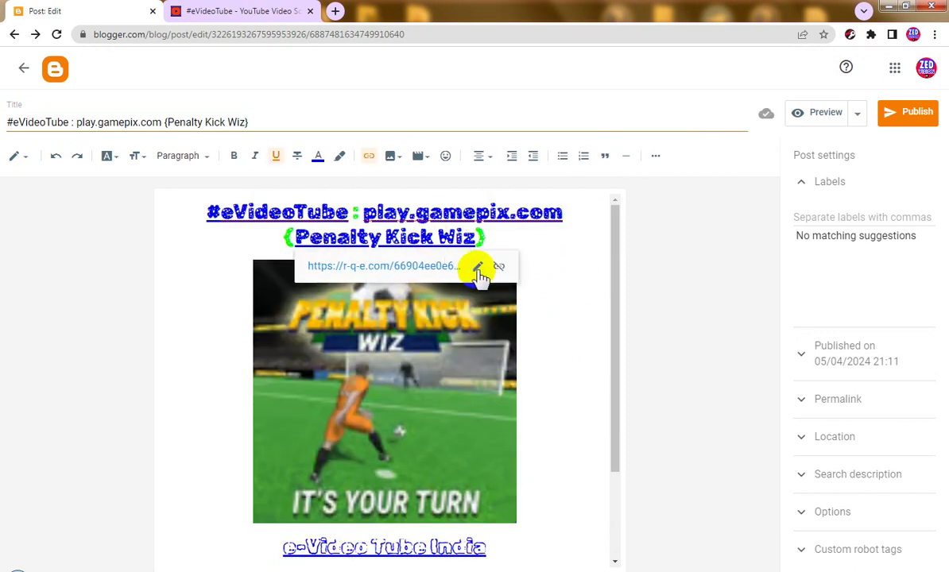
{"action": "left_click", "coordinate": [477, 268]}
{"action": "triple_click", "coordinate": [428, 343]}
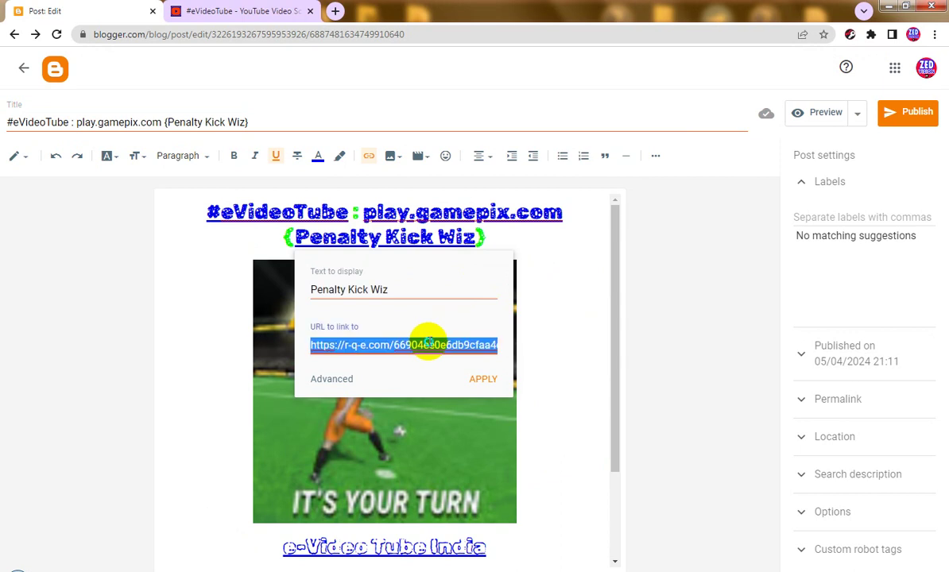
{"action": "right_click", "coordinate": [429, 343]}
{"action": "left_click", "coordinate": [462, 367]}
{"action": "left_click", "coordinate": [524, 358]}
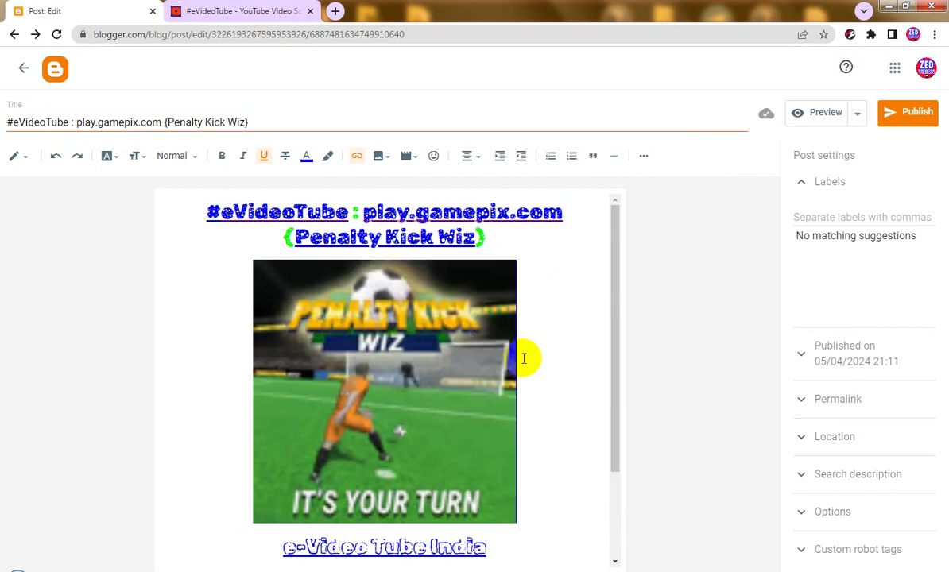
Step: Link the image to that r-q-e.com address, opening in a new window
{"action": "left_click", "coordinate": [403, 370]}
{"action": "left_click", "coordinate": [357, 156]}
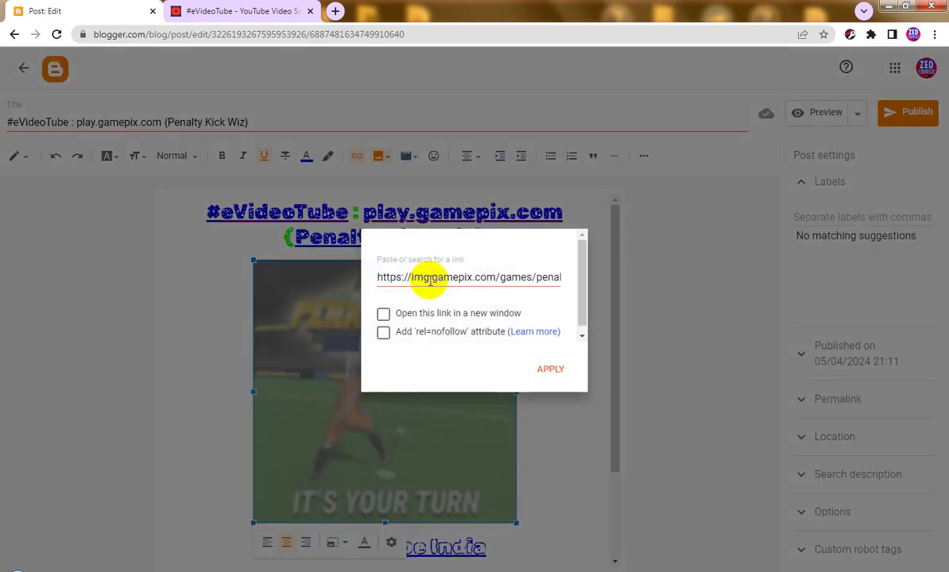
{"action": "triple_click", "coordinate": [429, 280]}
{"action": "key", "text": "ctrl+v"}
{"action": "left_click", "coordinate": [384, 313]}
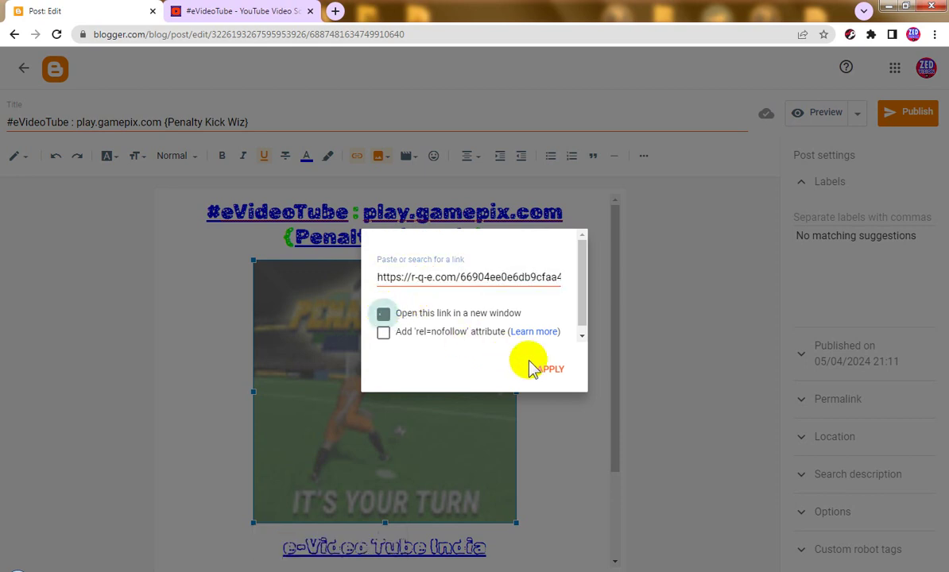
{"action": "left_click", "coordinate": [547, 370]}
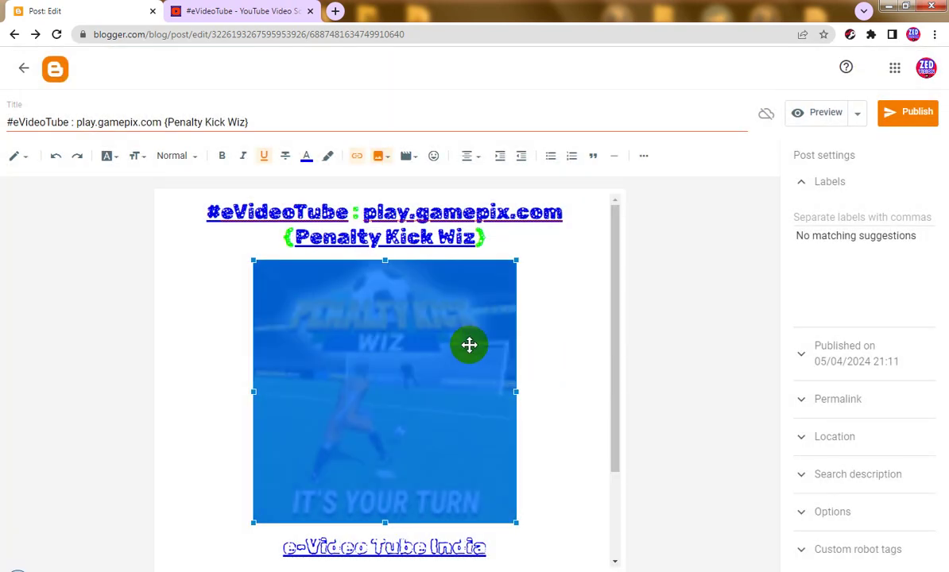
Step: In HTML view, replace the GameEmbedhere placeholder with the Penalty Kick Wiz embed code from GamePix
{"action": "key", "text": "alt+Tab"}
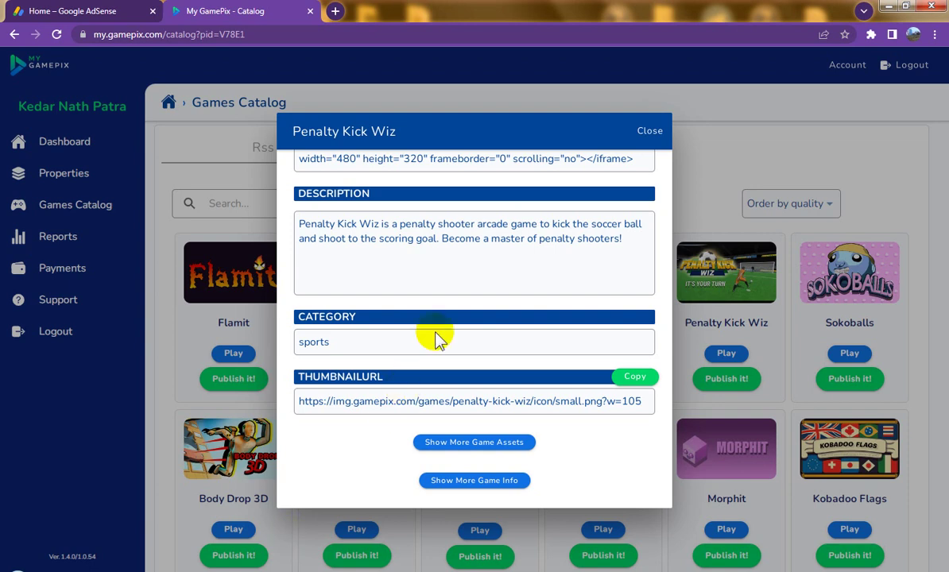
{"action": "scroll", "coordinate": [417, 293], "scroll_direction": "up", "scroll_amount": 3}
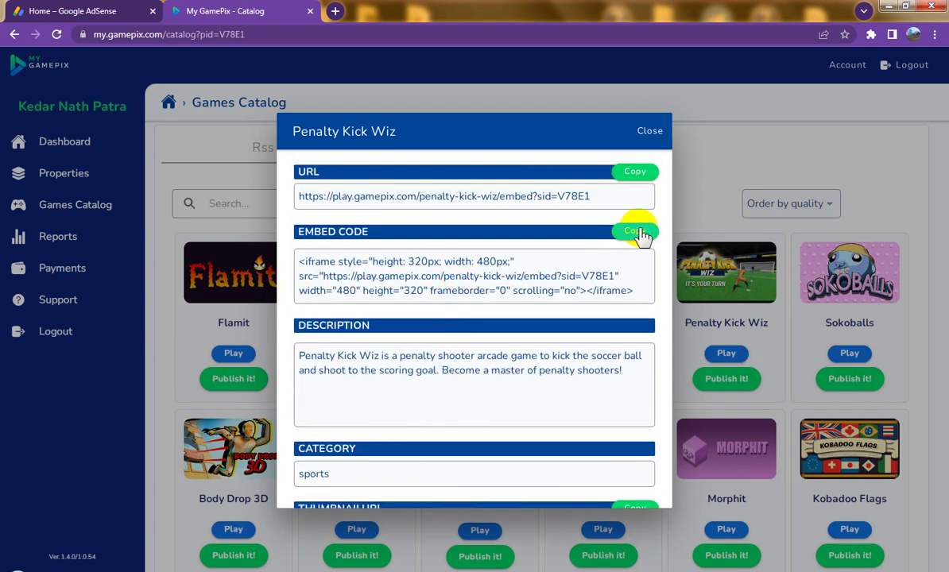
{"action": "left_click", "coordinate": [640, 235]}
{"action": "key", "text": "alt+Tab"}
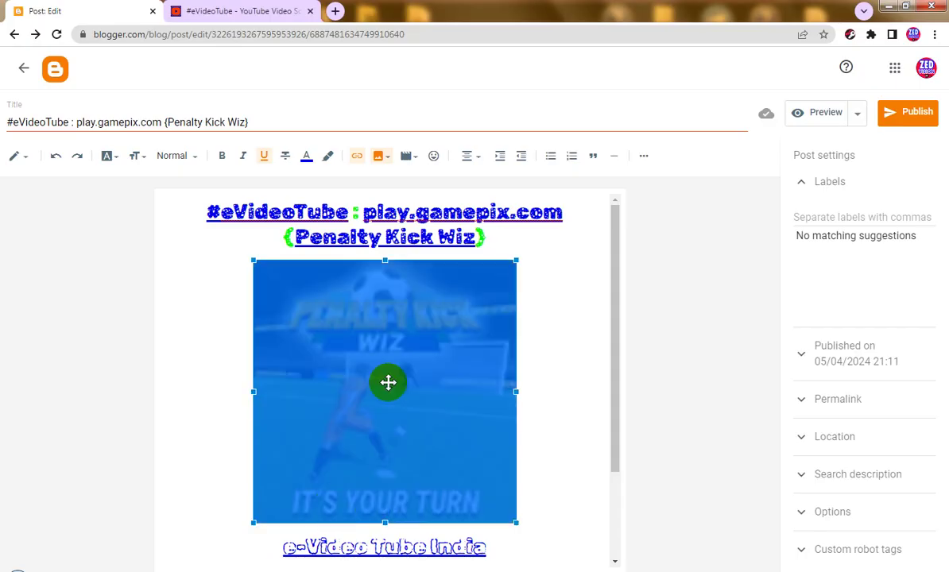
{"action": "scroll", "coordinate": [436, 386], "scroll_direction": "down", "scroll_amount": 3}
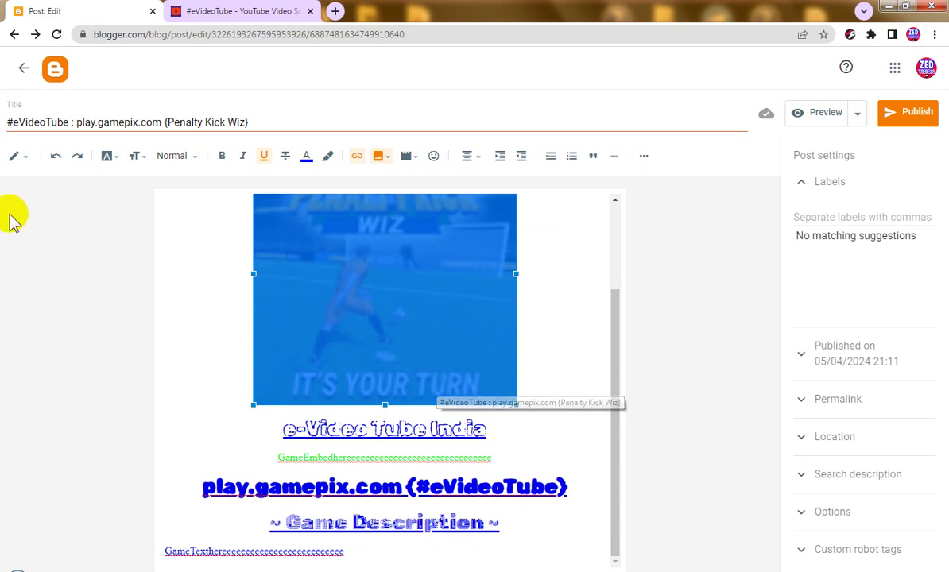
{"action": "left_click", "coordinate": [17, 156]}
{"action": "left_click", "coordinate": [37, 137]}
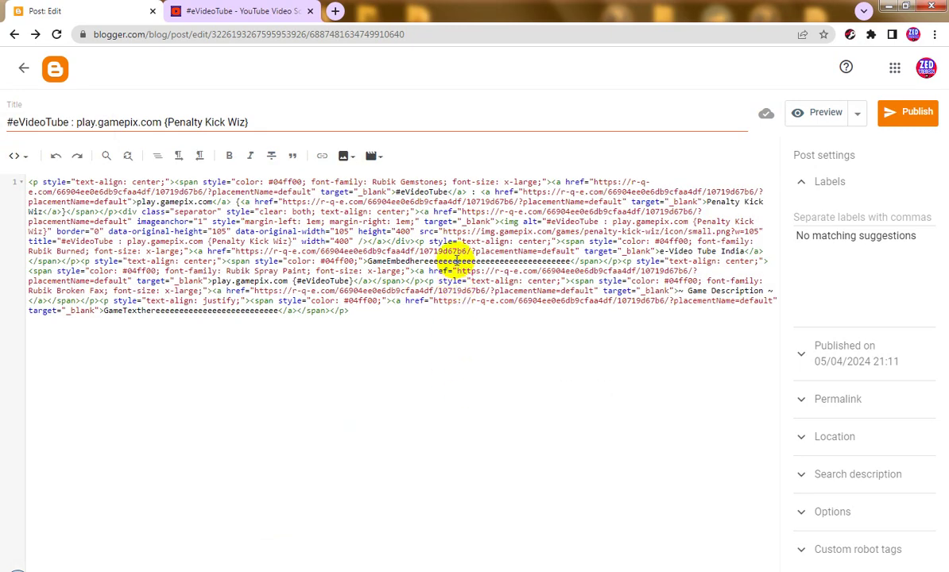
{"action": "double_click", "coordinate": [460, 261]}
{"action": "key", "text": "ctrl+v"}
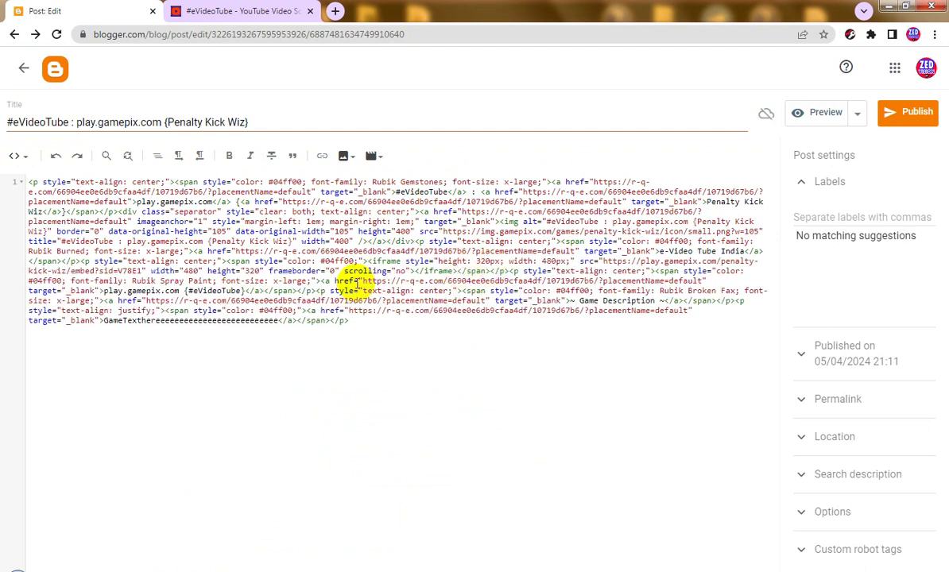
Step: Replace the GameTexthere placeholder with the game's GamePix description
{"action": "key", "text": "alt+Tab"}
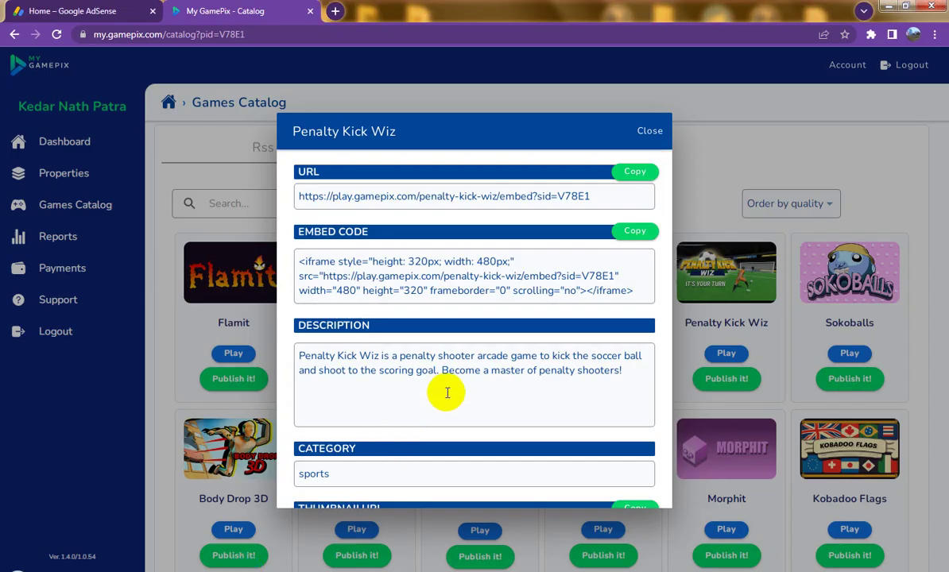
{"action": "triple_click", "coordinate": [453, 357]}
{"action": "right_click", "coordinate": [521, 364]}
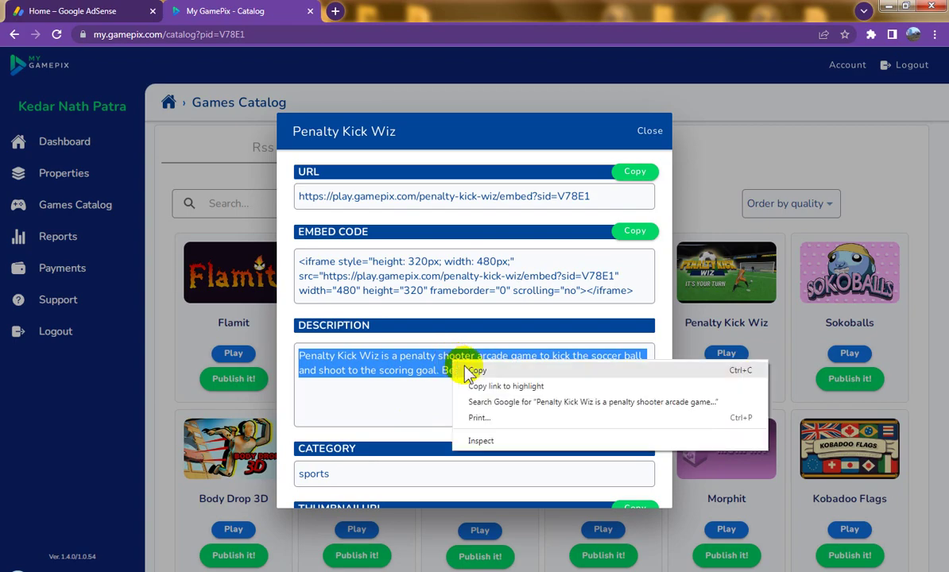
{"action": "left_click", "coordinate": [548, 368]}
{"action": "key", "text": "alt+Tab"}
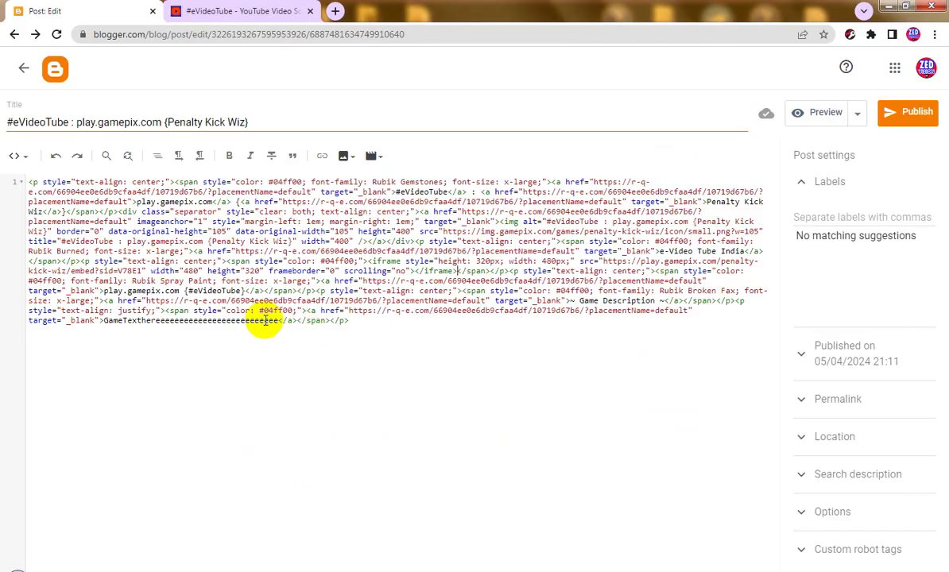
{"action": "double_click", "coordinate": [214, 321]}
{"action": "key", "text": "ctrl+v"}
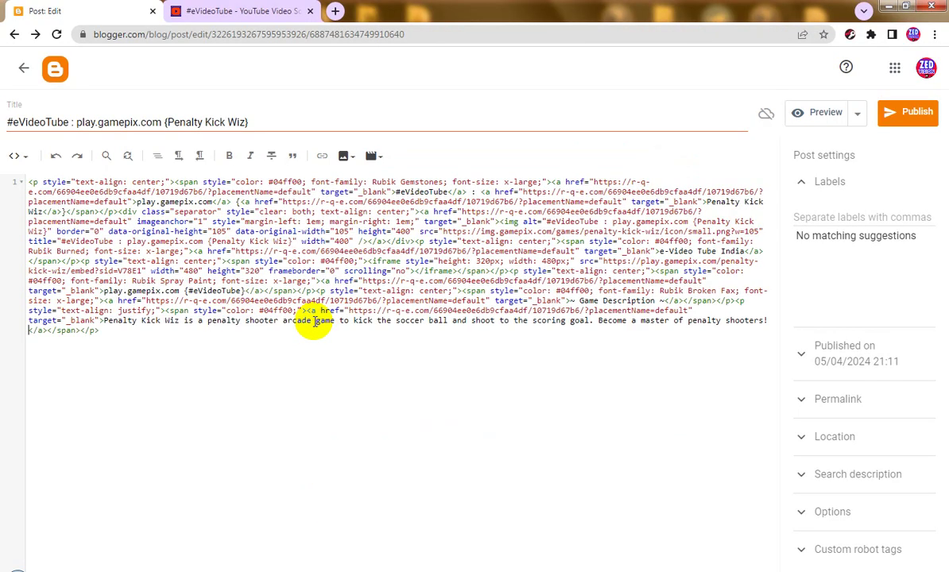
Step: Return to Compose view and review the embedded game in the post
{"action": "left_click", "coordinate": [17, 157]}
{"action": "left_click", "coordinate": [40, 188]}
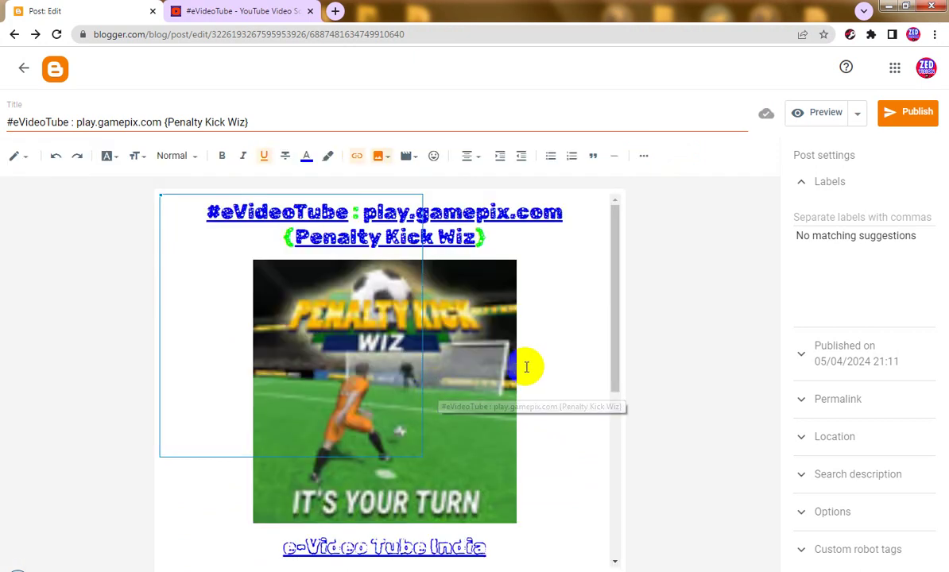
{"action": "scroll", "coordinate": [532, 393], "scroll_direction": "down", "scroll_amount": 4}
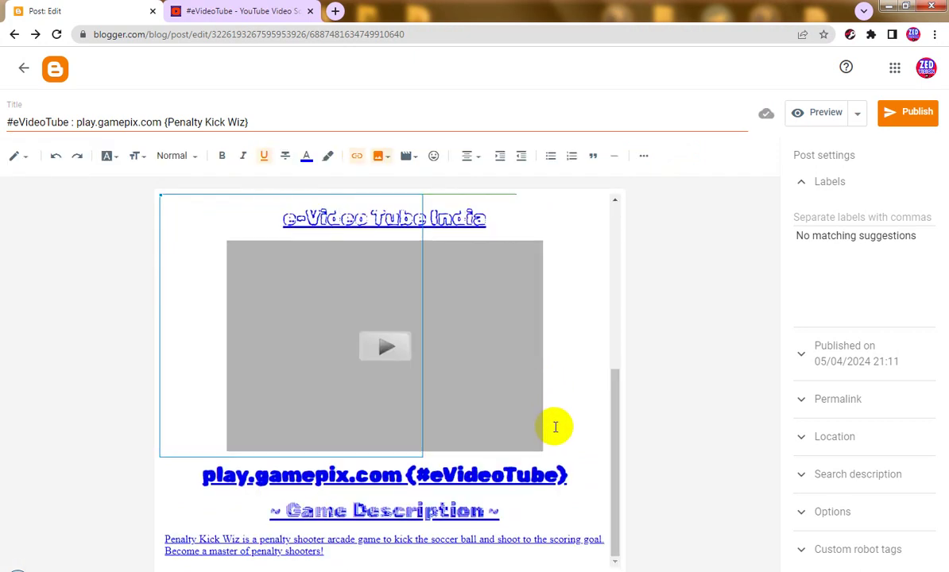
{"action": "left_click", "coordinate": [583, 388]}
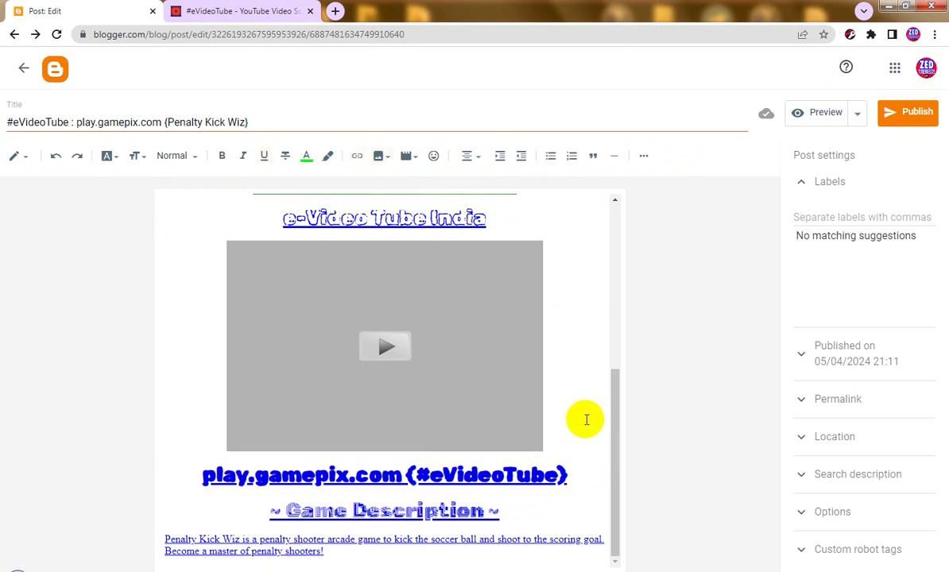
{"action": "scroll", "coordinate": [586, 420], "scroll_direction": "up", "scroll_amount": 5}
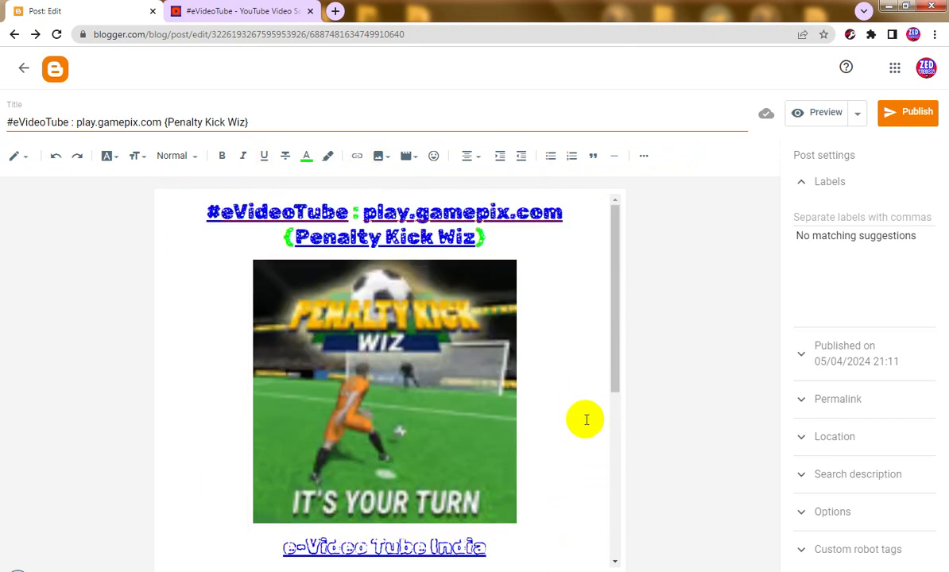
Step: Add the label play.gamepix.com {#eVideoTube} to the post
{"action": "triple_click", "coordinate": [225, 122]}
{"action": "right_click", "coordinate": [225, 121]}
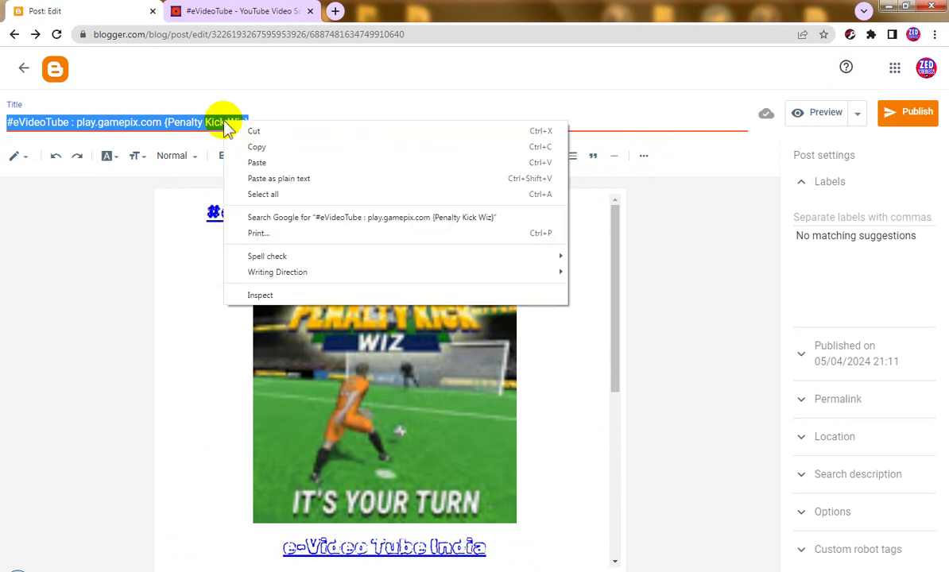
{"action": "left_click", "coordinate": [256, 149]}
{"action": "left_click", "coordinate": [842, 220]}
{"action": "key", "text": "ctrl+v"}
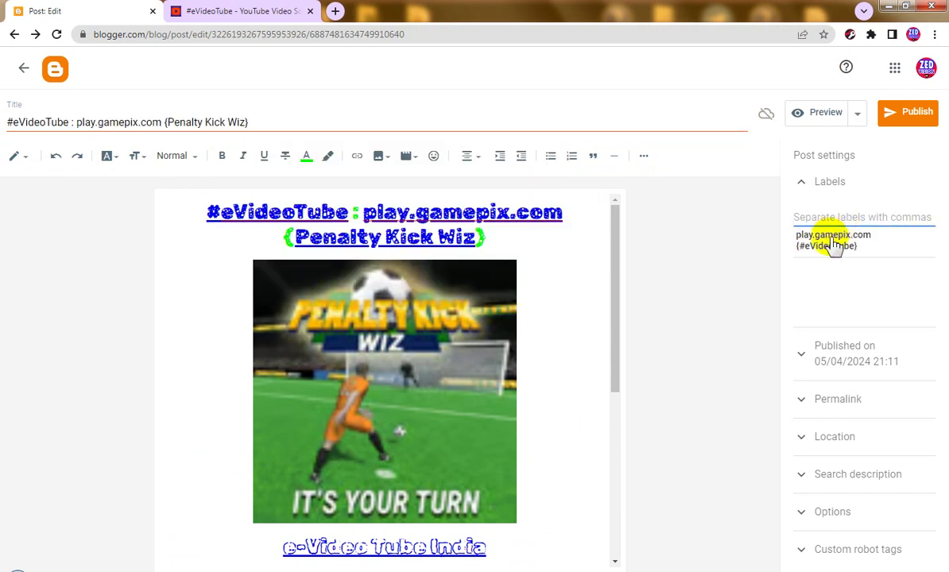
Step: Use the post title as search description and disallow comments, hiding existing ones
{"action": "left_click", "coordinate": [888, 489]}
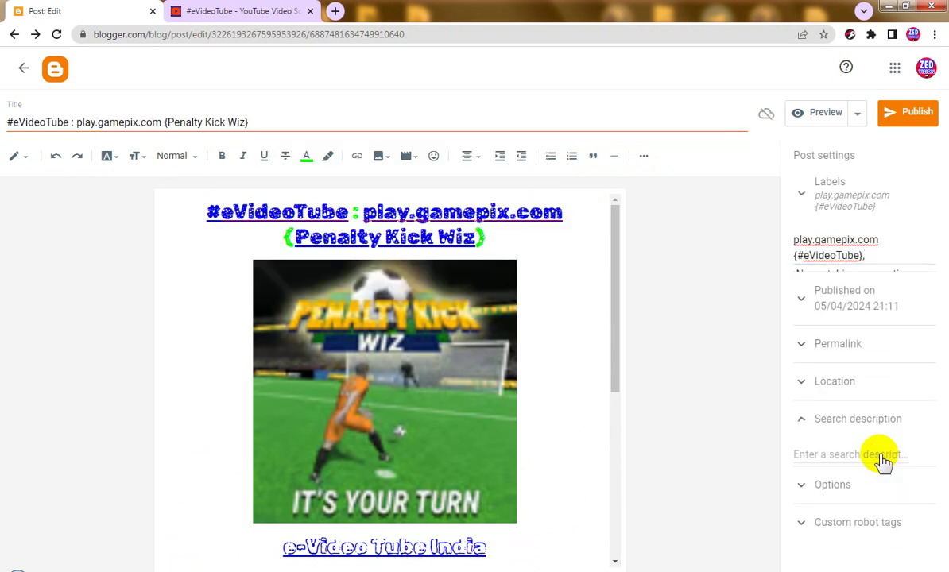
{"action": "key", "text": "ctrl+v"}
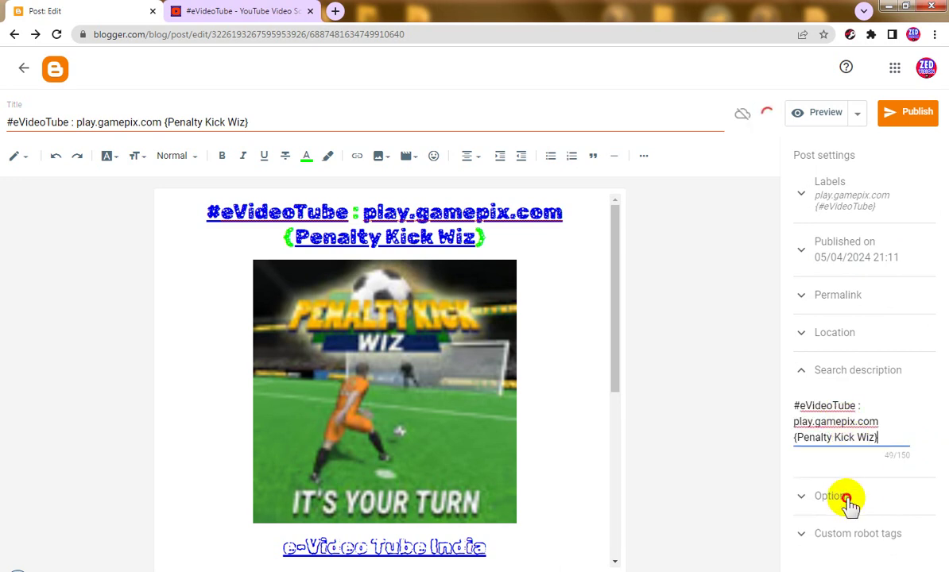
{"action": "left_click", "coordinate": [847, 497]}
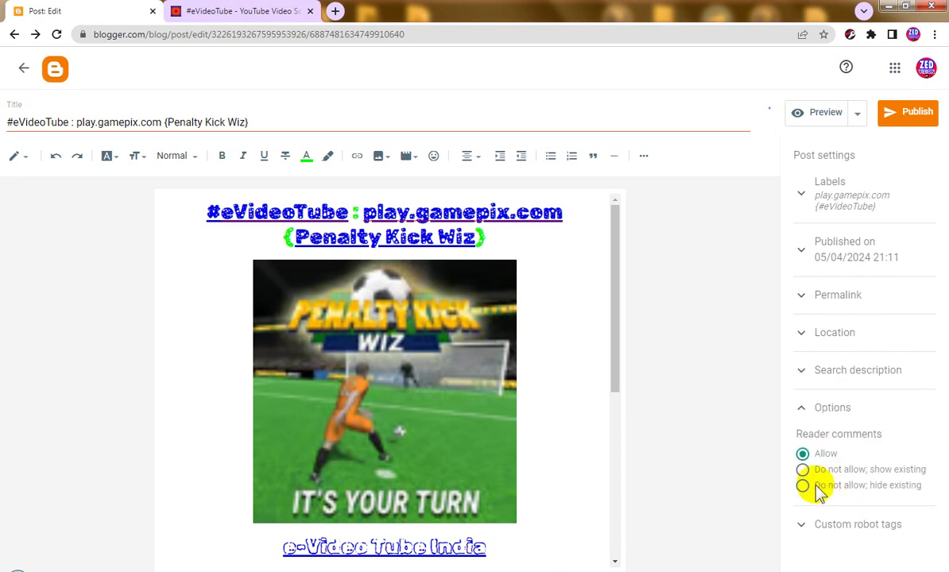
{"action": "left_click", "coordinate": [815, 488]}
Step: Publish the Penalty Kick Wiz post and confirm
{"action": "left_click", "coordinate": [907, 119]}
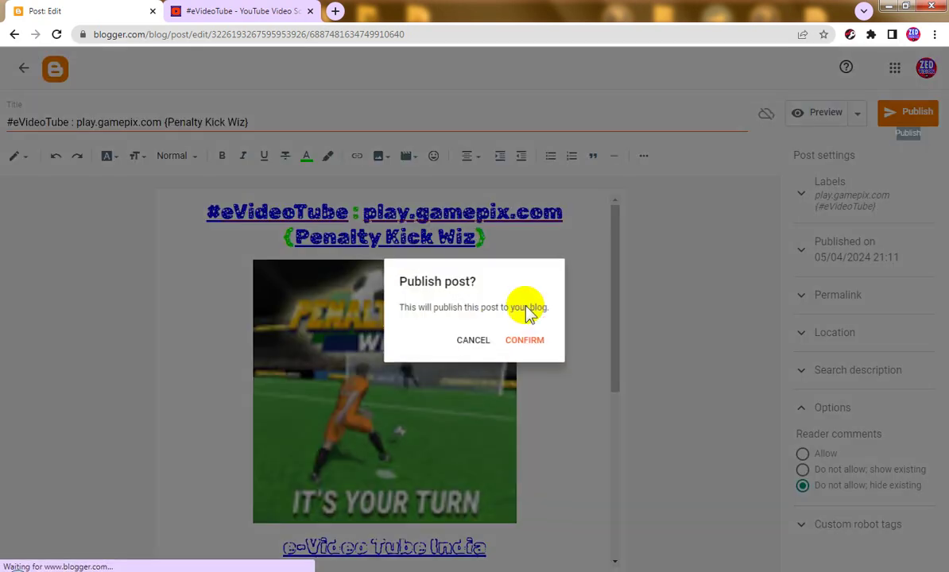
{"action": "left_click", "coordinate": [531, 344]}
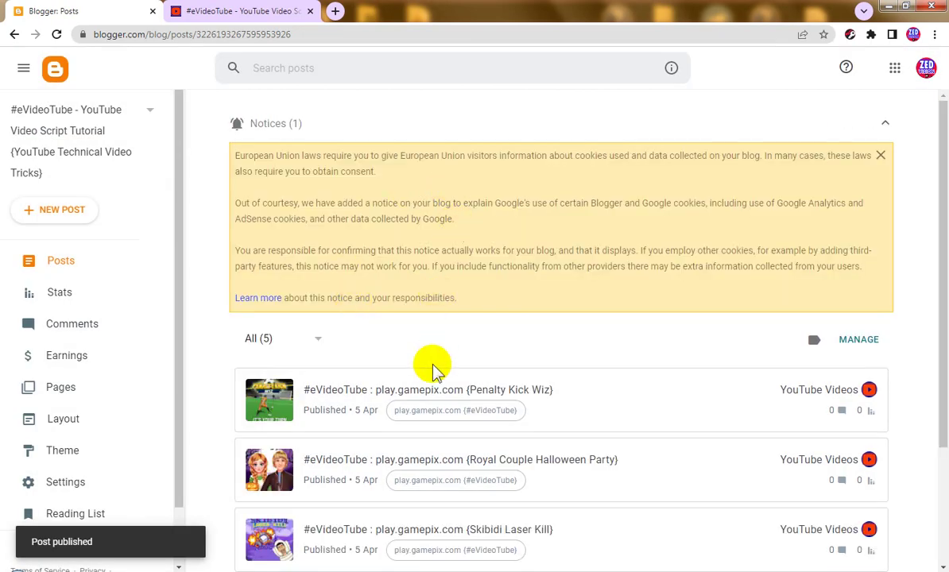
Step: Reload the live indianyoutube.com blog and scroll through the new Penalty Kick Wiz post
{"action": "left_click", "coordinate": [258, 11]}
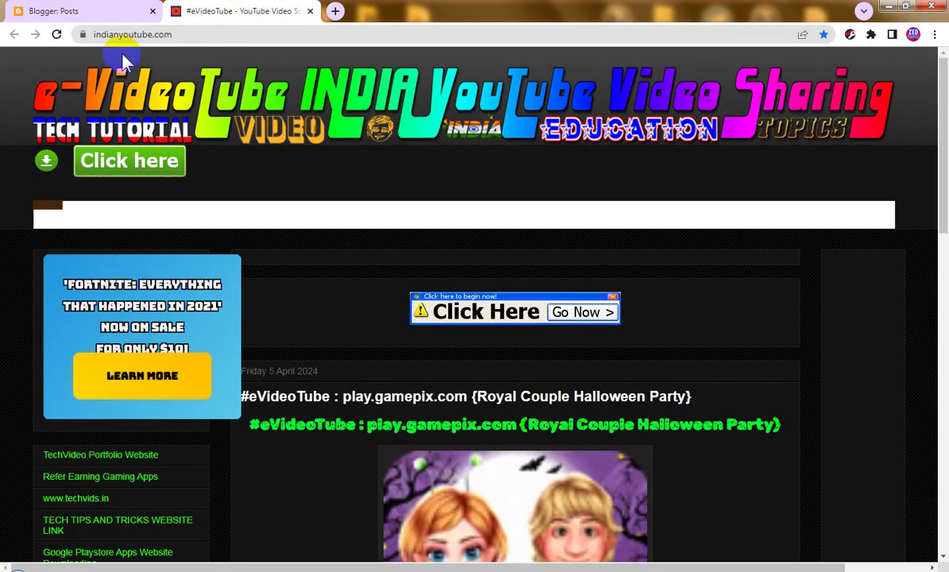
{"action": "left_click", "coordinate": [56, 34]}
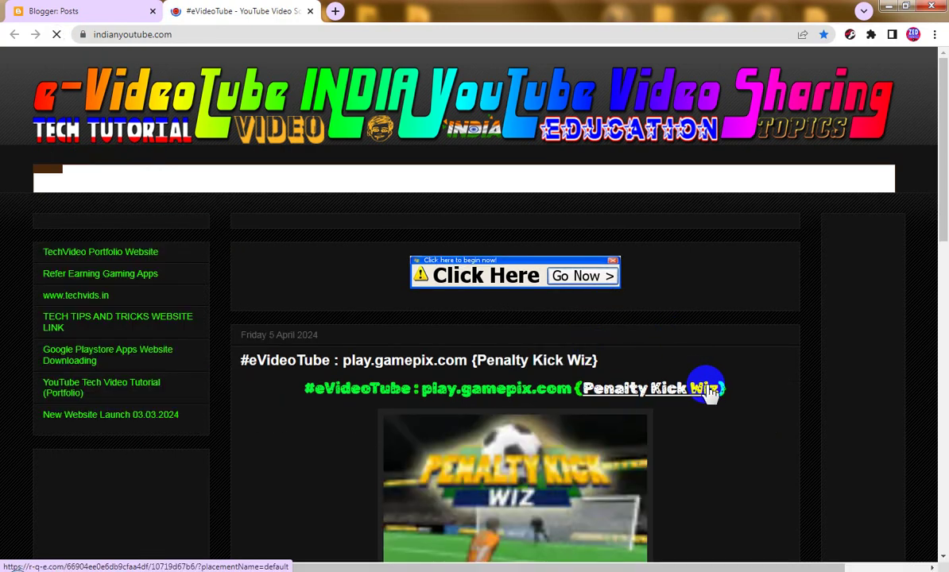
{"action": "scroll", "coordinate": [707, 386], "scroll_direction": "down", "scroll_amount": 3}
{"action": "scroll", "coordinate": [750, 383], "scroll_direction": "down", "scroll_amount": 3}
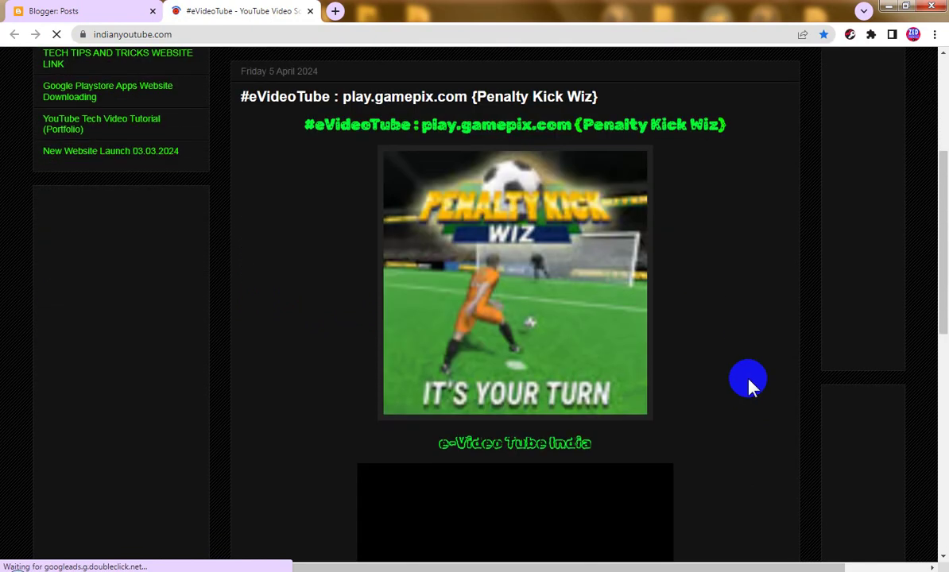
{"action": "scroll", "coordinate": [749, 383], "scroll_direction": "down", "scroll_amount": 3}
{"action": "scroll", "coordinate": [750, 383], "scroll_direction": "down", "scroll_amount": 3}
{"action": "scroll", "coordinate": [750, 383], "scroll_direction": "down", "scroll_amount": 3}
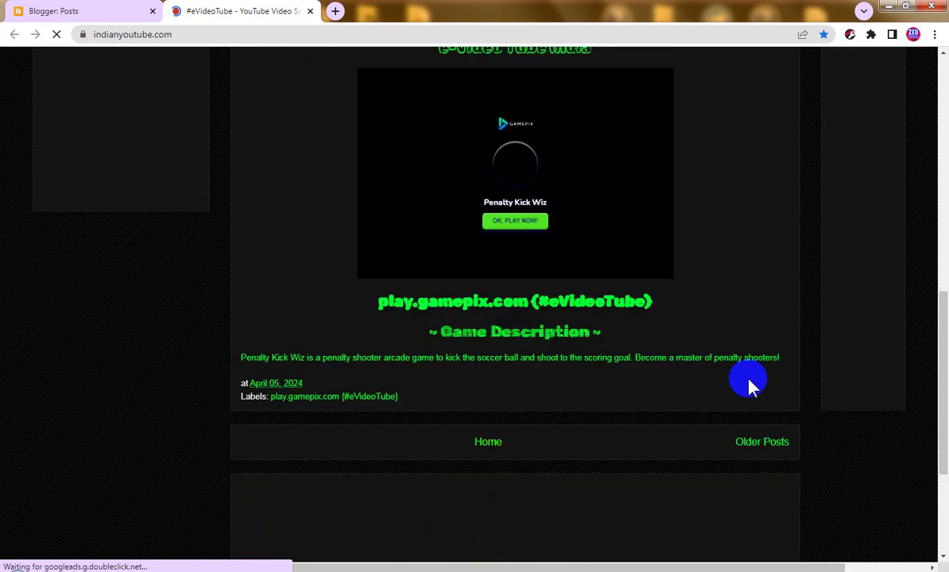
{"action": "scroll", "coordinate": [750, 383], "scroll_direction": "down", "scroll_amount": 3}
{"action": "scroll", "coordinate": [750, 383], "scroll_direction": "up", "scroll_amount": 3}
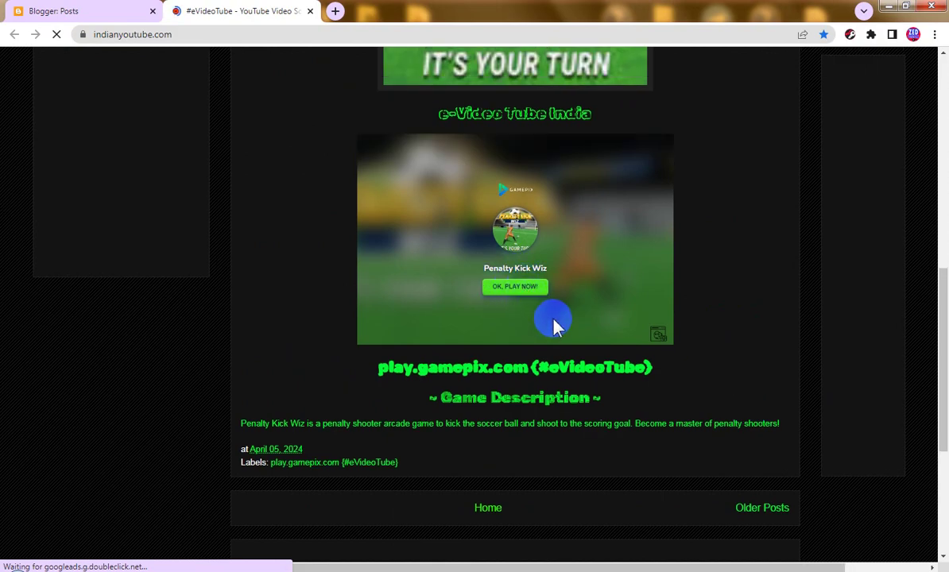
{"action": "scroll", "coordinate": [555, 326], "scroll_direction": "down", "scroll_amount": 3}
{"action": "scroll", "coordinate": [555, 326], "scroll_direction": "up", "scroll_amount": 3}
{"action": "scroll", "coordinate": [555, 326], "scroll_direction": "up", "scroll_amount": 3}
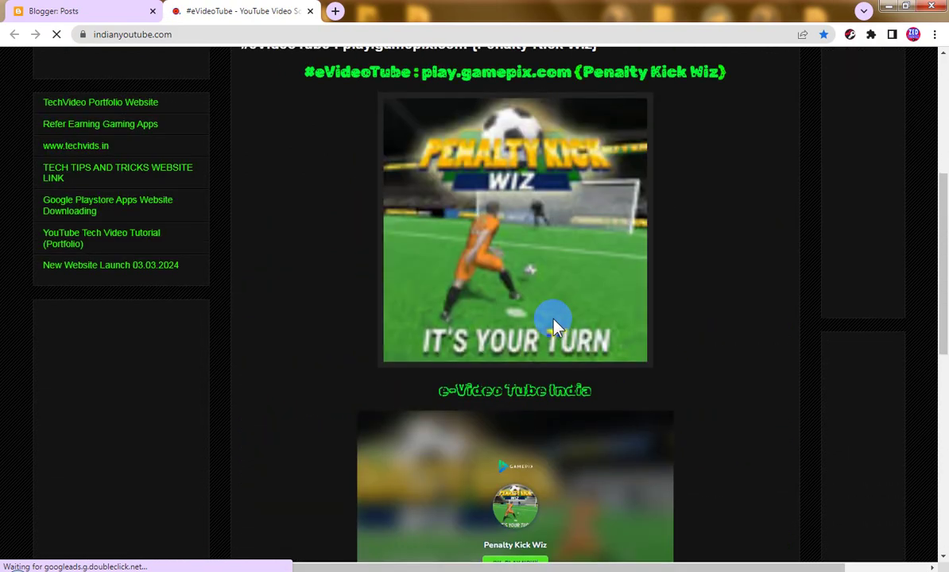
{"action": "scroll", "coordinate": [554, 326], "scroll_direction": "up", "scroll_amount": 3}
{"action": "scroll", "coordinate": [555, 326], "scroll_direction": "up", "scroll_amount": 3}
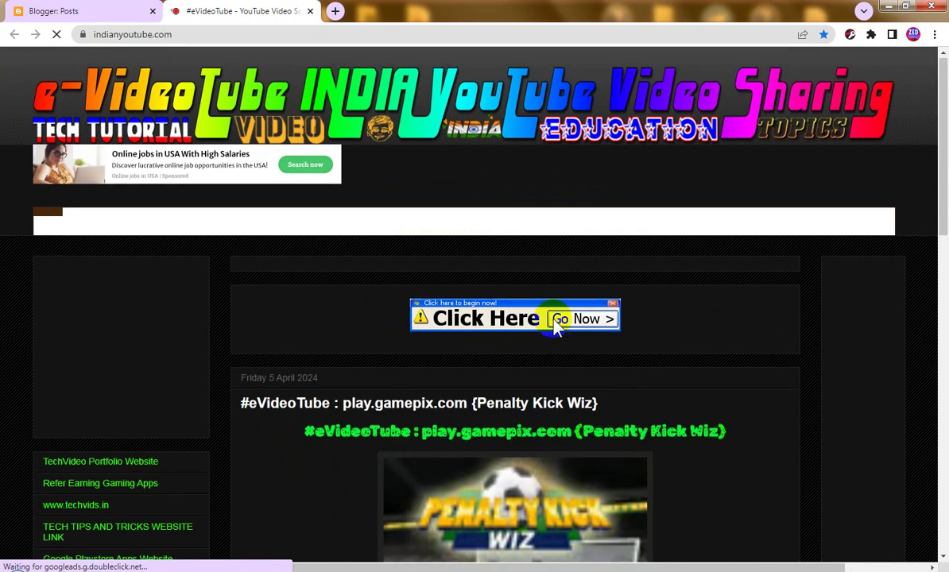
Step: Close the live blog tab and the Penalty Kick Wiz game details in My GamePix
{"action": "left_click", "coordinate": [312, 11]}
{"action": "scroll", "coordinate": [405, 334], "scroll_direction": "down", "scroll_amount": 2}
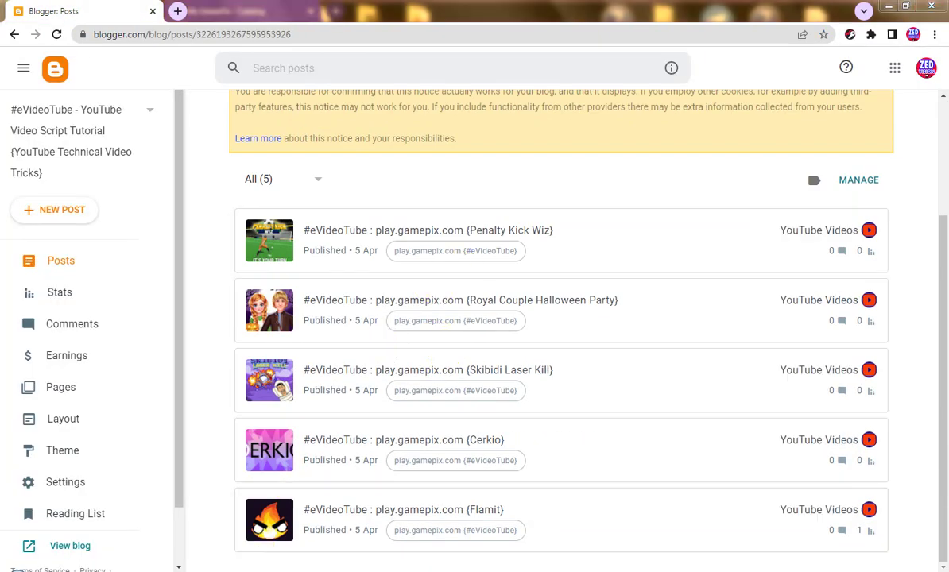
{"action": "key", "text": "alt+Tab"}
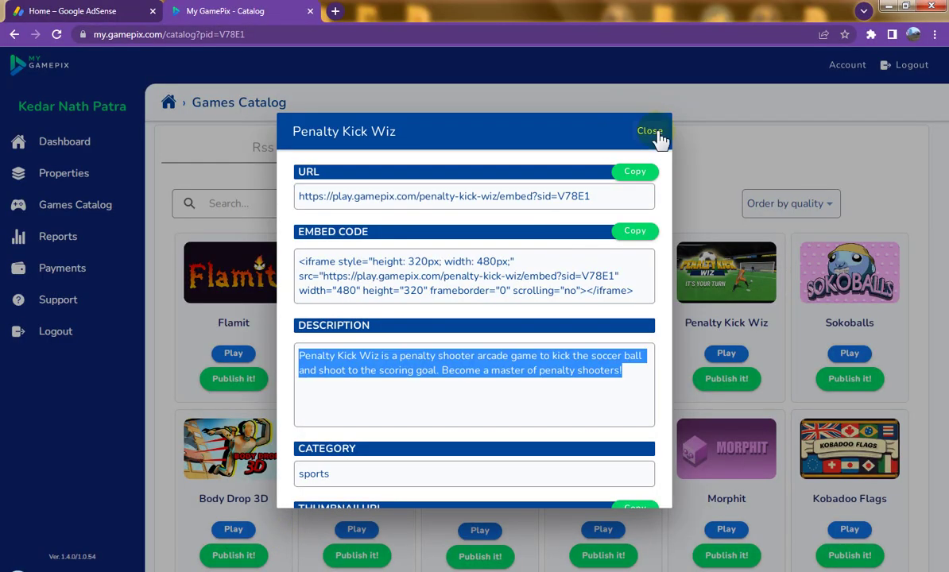
{"action": "left_click", "coordinate": [649, 131]}
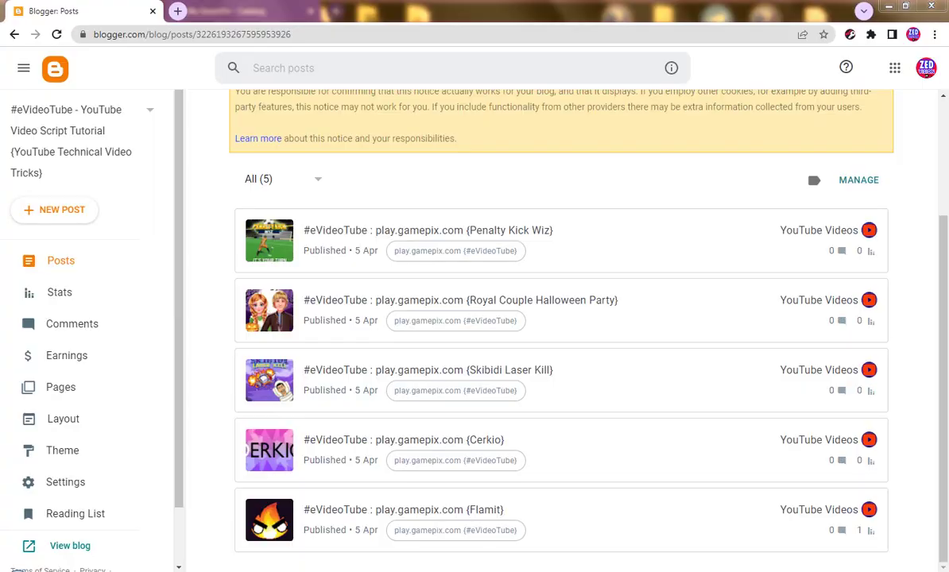
Step: Open the Sokoballs game details and start a new Blogger post
{"action": "key", "text": "alt+Tab"}
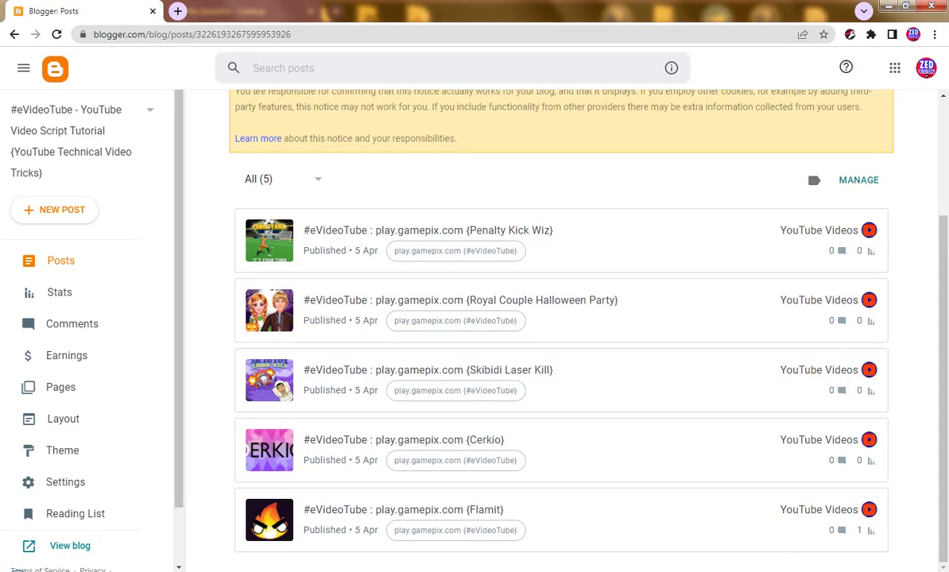
{"action": "key", "text": "alt+Tab"}
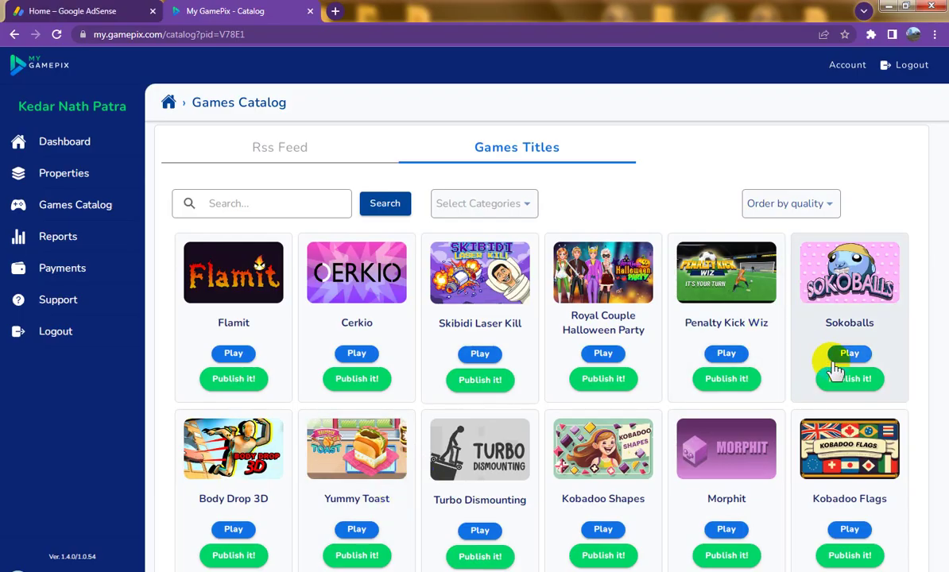
{"action": "left_click", "coordinate": [849, 379]}
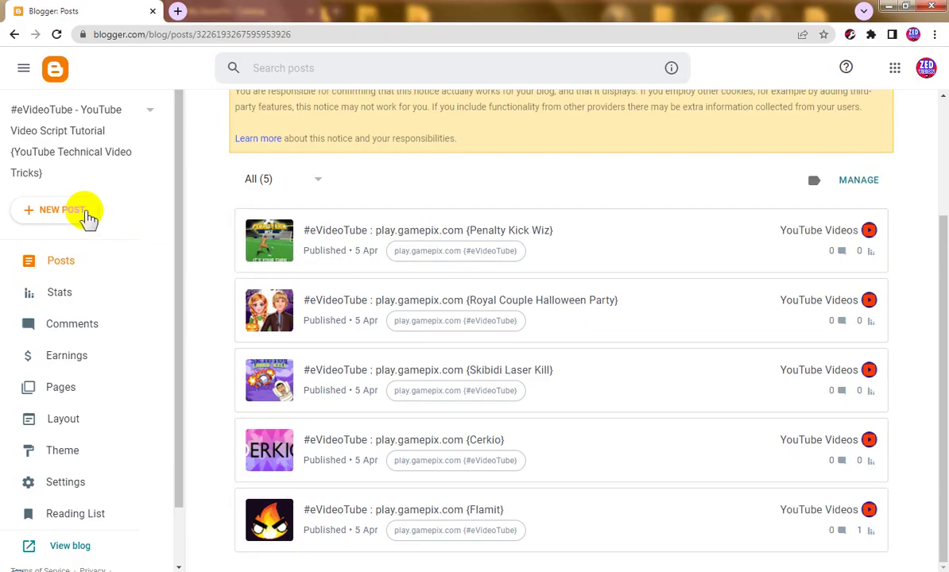
{"action": "left_click", "coordinate": [83, 214]}
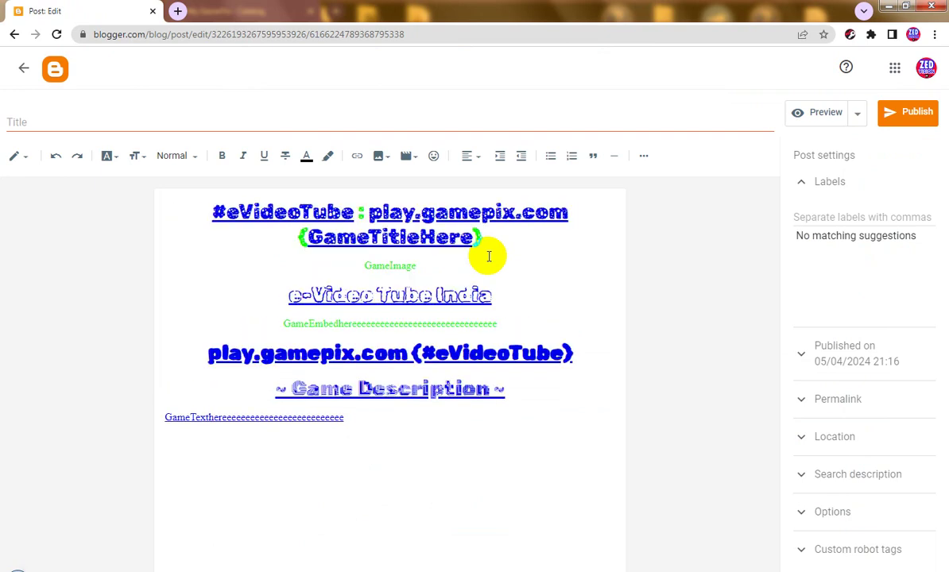
Step: Copy the template heading line into the post title
{"action": "left_click_drag", "start_coordinate": [489, 256], "coordinate": [455, 249]}
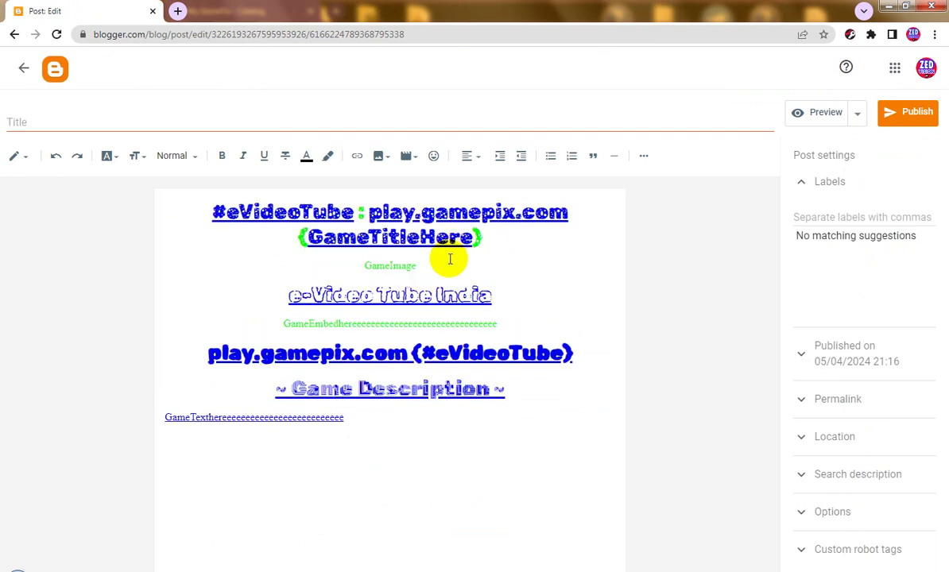
{"action": "triple_click", "coordinate": [175, 207]}
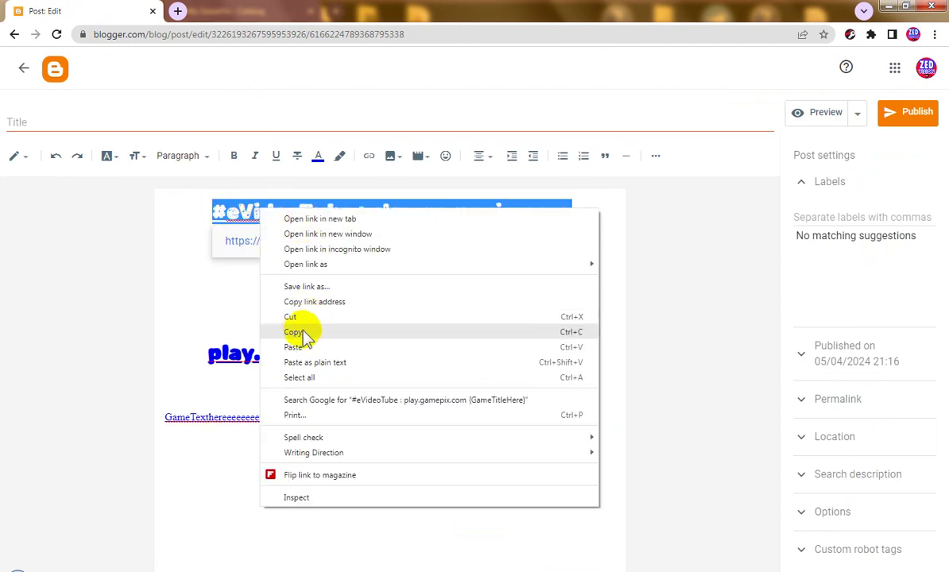
{"action": "left_click", "coordinate": [298, 335]}
{"action": "left_click", "coordinate": [265, 124]}
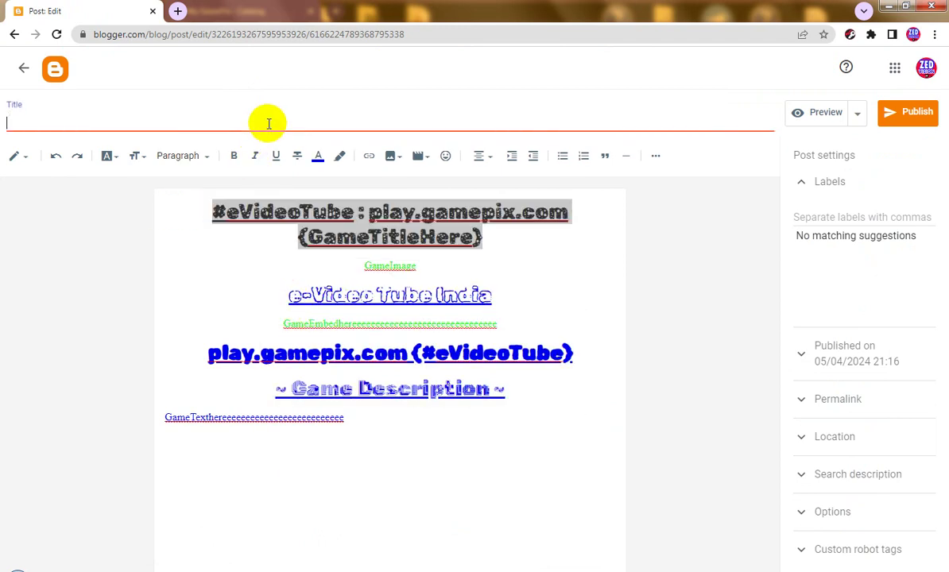
{"action": "key", "text": "ctrl+v"}
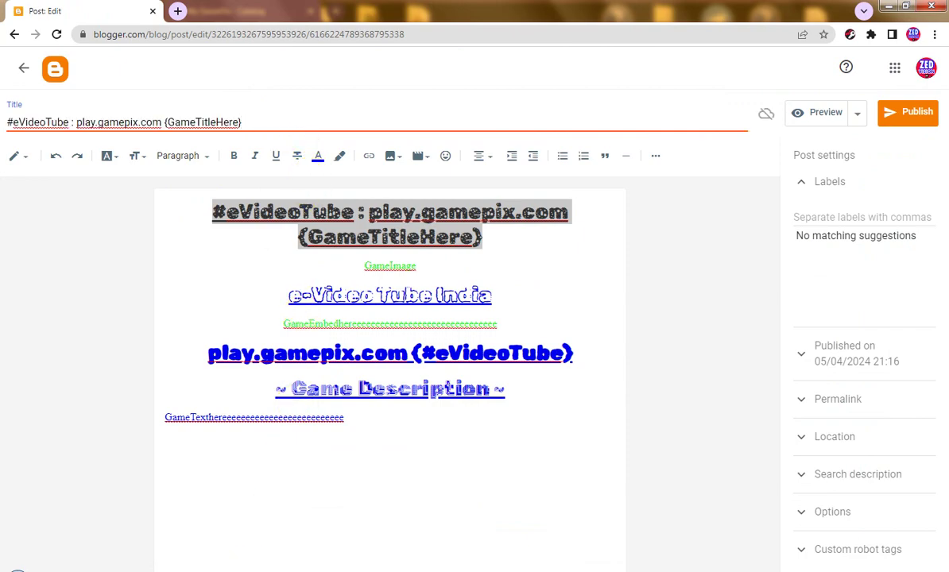
Step: Replace GameTitleHere in the title with 'Sokoballs' copied from GamePix
{"action": "key", "text": "alt+Tab"}
{"action": "double_click", "coordinate": [425, 192]}
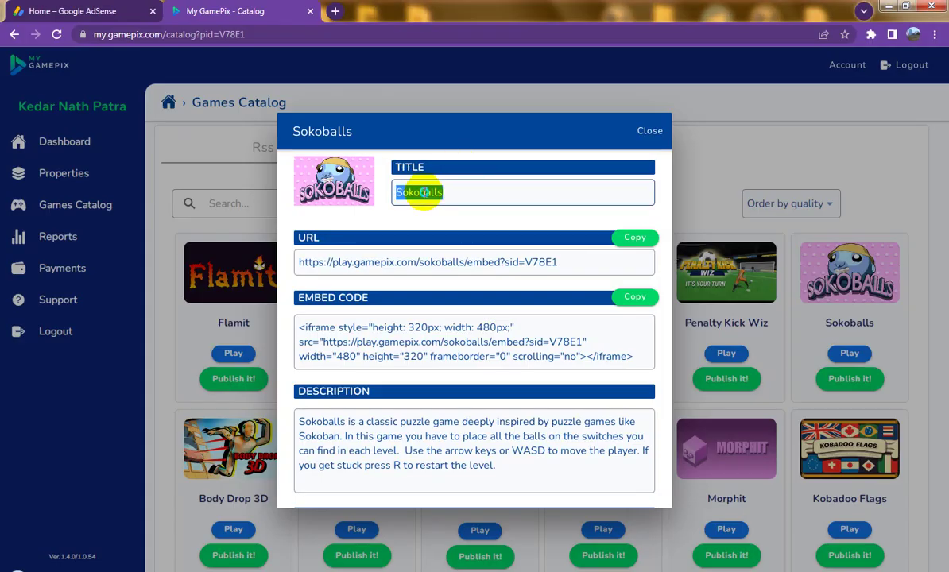
{"action": "right_click", "coordinate": [419, 192]}
{"action": "left_click", "coordinate": [444, 203]}
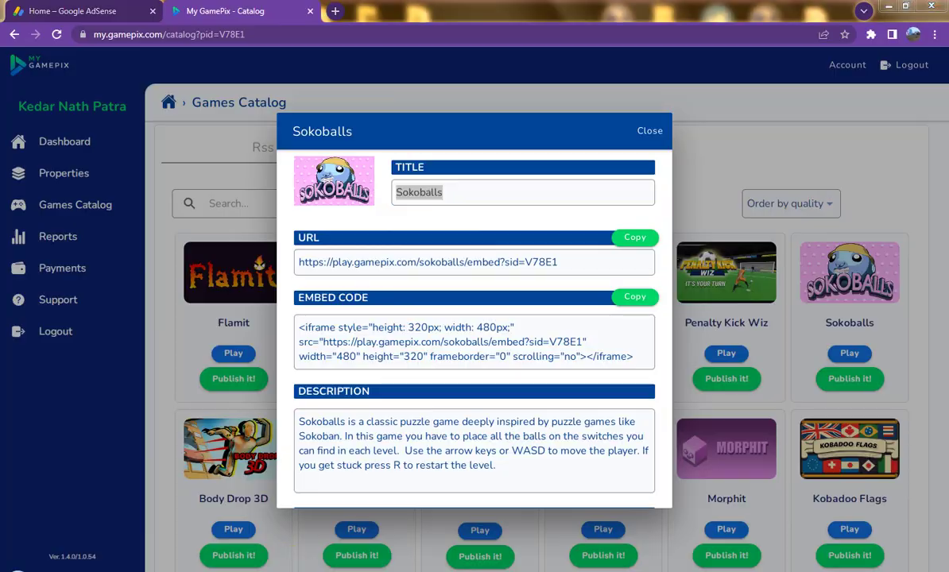
{"action": "key", "text": "alt+Tab"}
{"action": "left_click", "coordinate": [215, 122]}
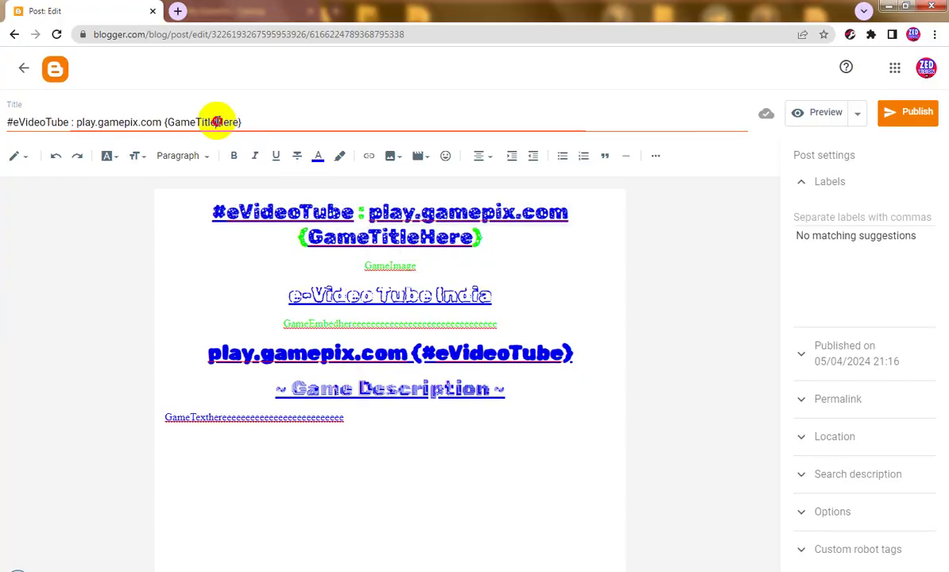
{"action": "double_click", "coordinate": [216, 122]}
{"action": "key", "text": "ctrl+v"}
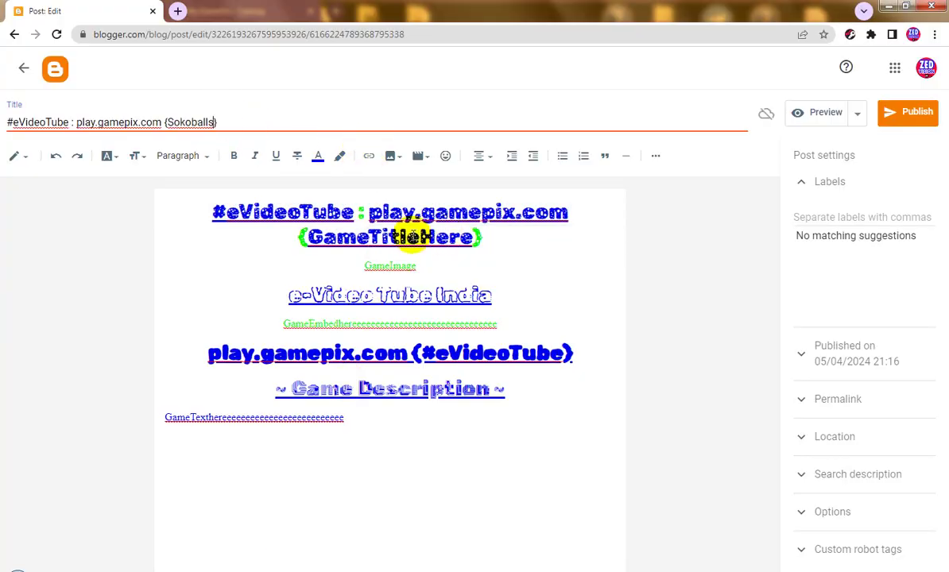
Step: Change the heading link's displayed text to Sokoballs
{"action": "left_click", "coordinate": [412, 237]}
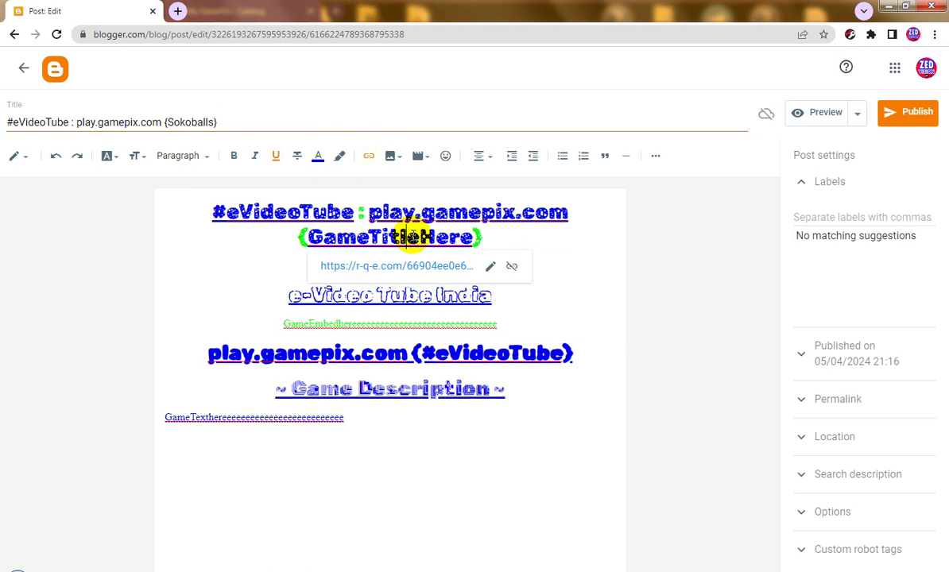
{"action": "left_click", "coordinate": [491, 268]}
{"action": "double_click", "coordinate": [413, 289]}
{"action": "key", "text": "ctrl+v"}
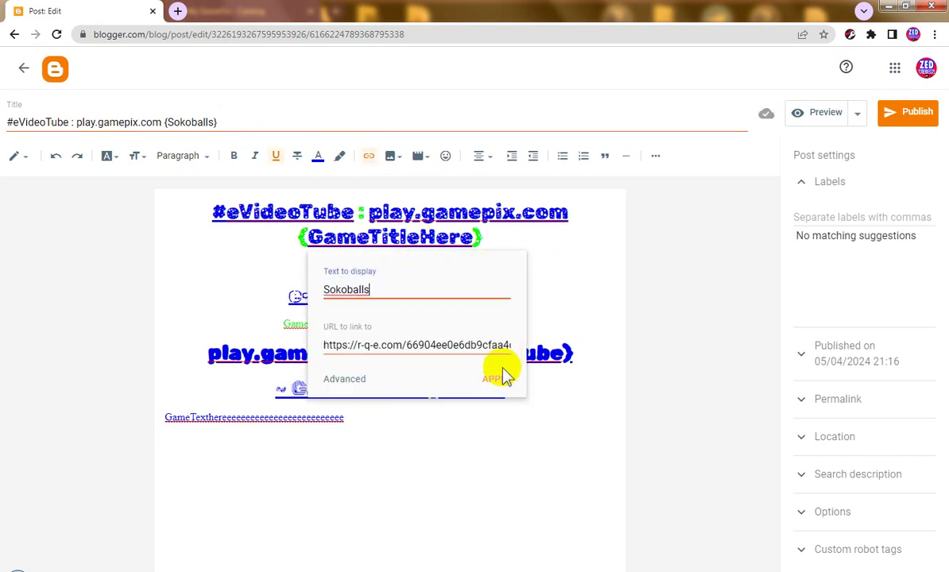
{"action": "left_click", "coordinate": [496, 380]}
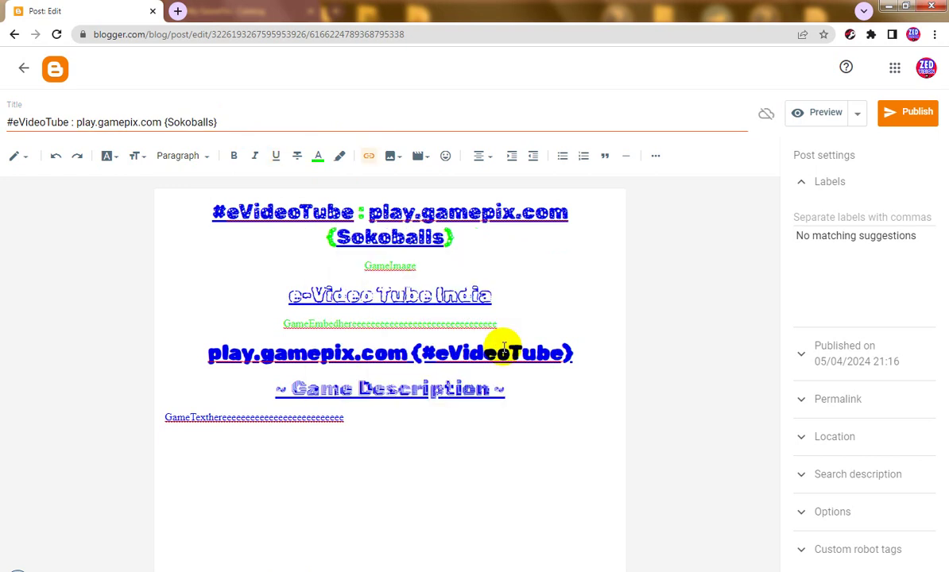
Step: In HTML view, paste the Sokoballs embed code over the embed placeholder
{"action": "left_click", "coordinate": [238, 566]}
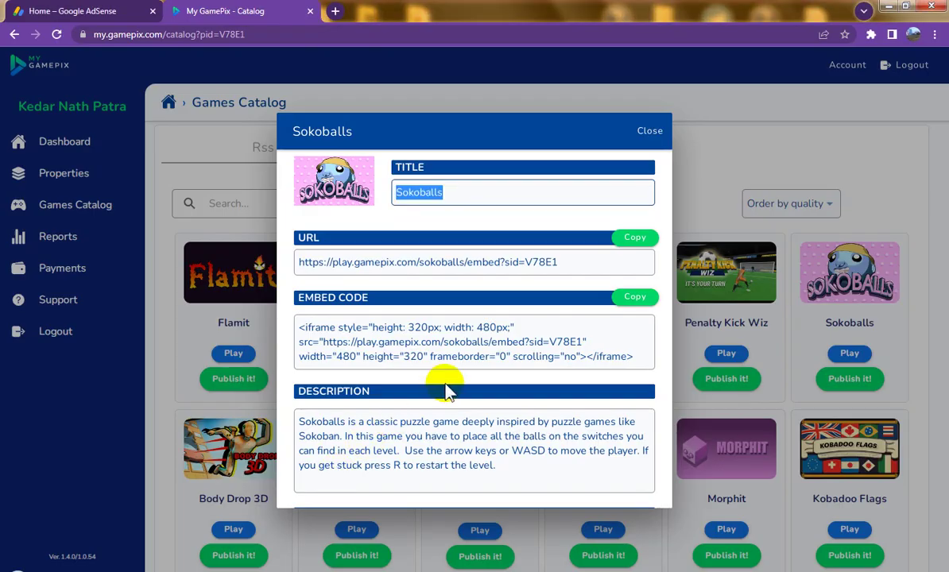
{"action": "left_click", "coordinate": [632, 298]}
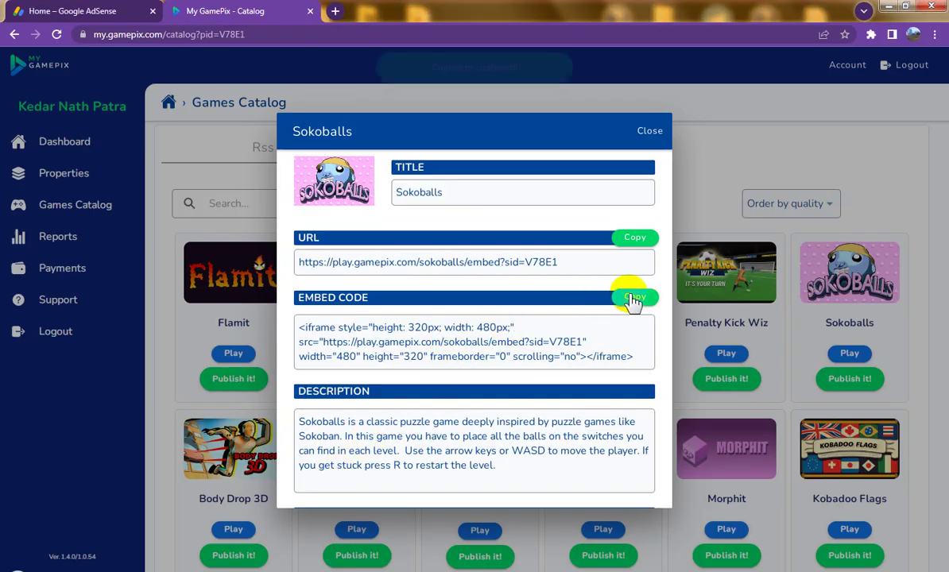
{"action": "left_click", "coordinate": [238, 566]}
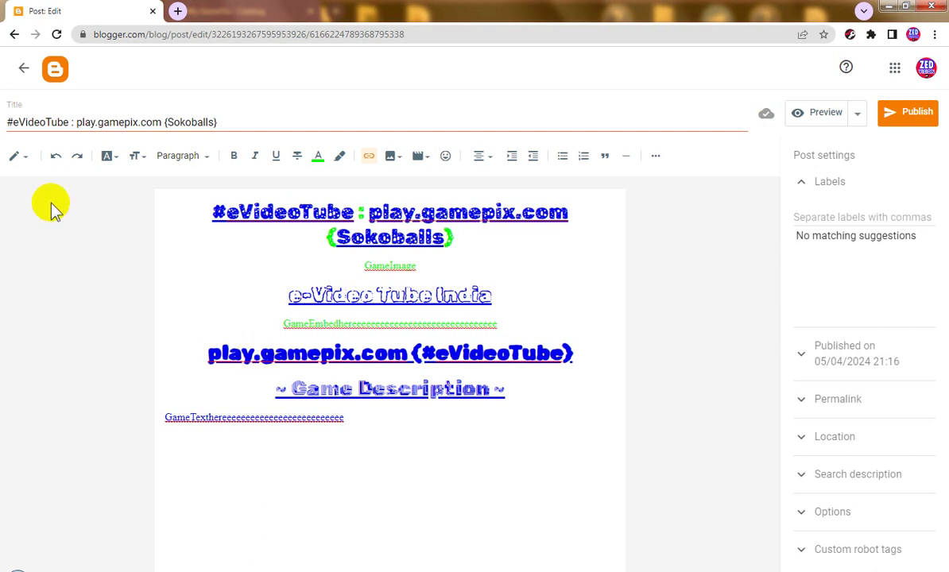
{"action": "left_click", "coordinate": [22, 157]}
{"action": "left_click", "coordinate": [40, 131]}
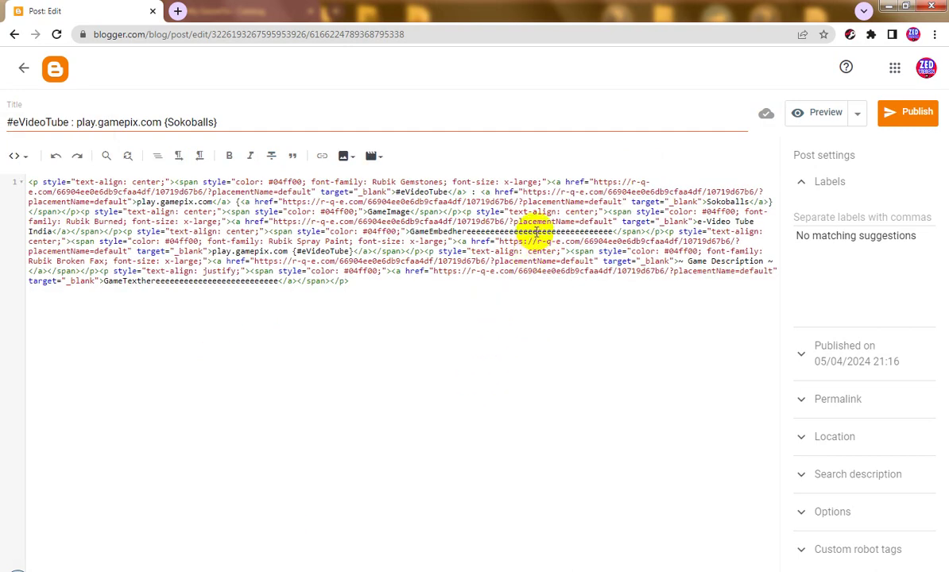
{"action": "double_click", "coordinate": [538, 232]}
{"action": "key", "text": "ctrl+v"}
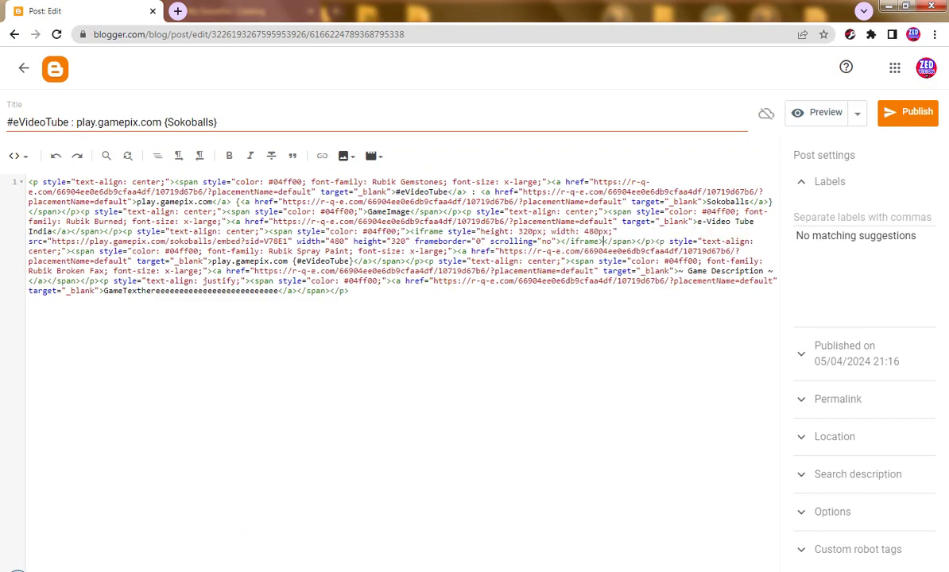
Step: Replace the GameText placeholder with the Sokoballs description and return to Compose view
{"action": "key", "text": "alt+Tab"}
{"action": "triple_click", "coordinate": [398, 425]}
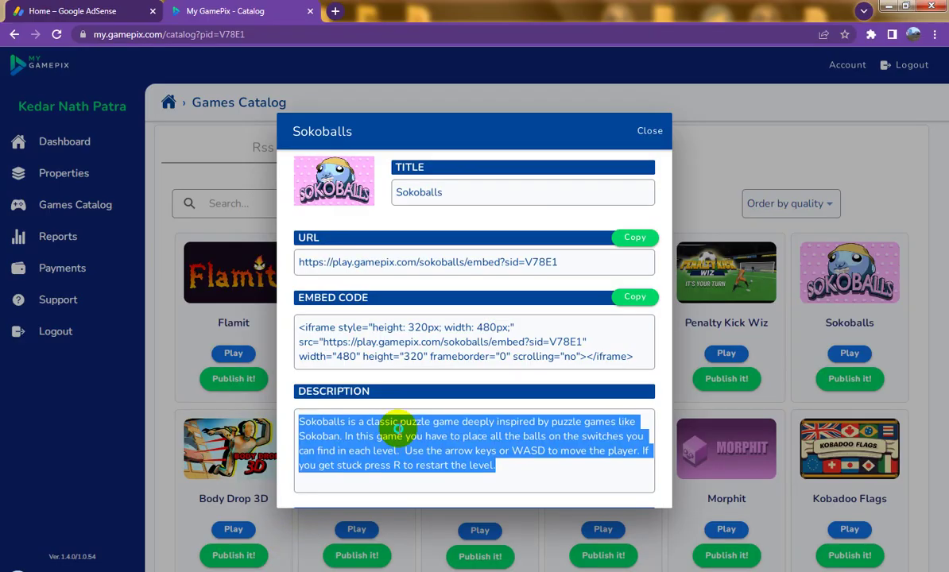
{"action": "right_click", "coordinate": [409, 429]}
{"action": "left_click", "coordinate": [429, 437]}
{"action": "key", "text": "alt+Tab"}
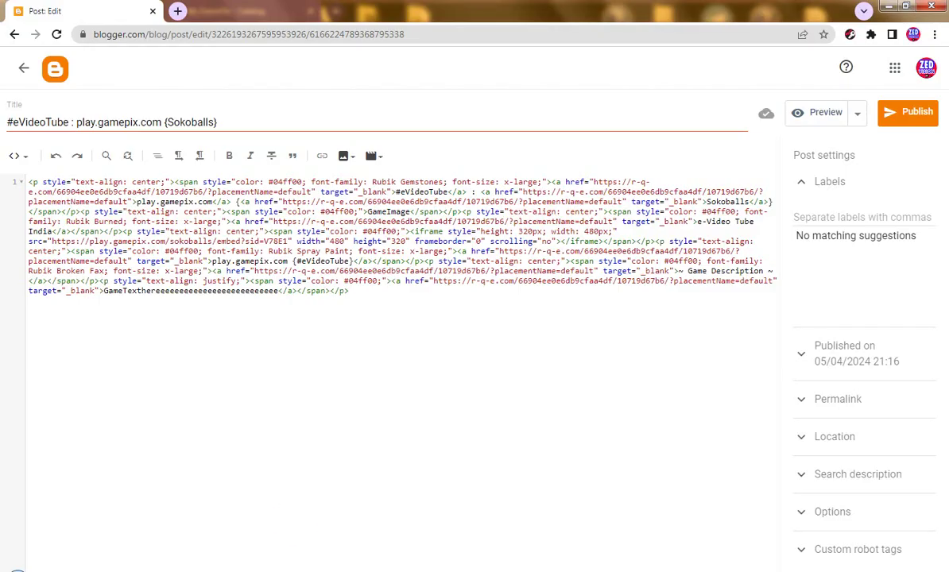
{"action": "double_click", "coordinate": [230, 291]}
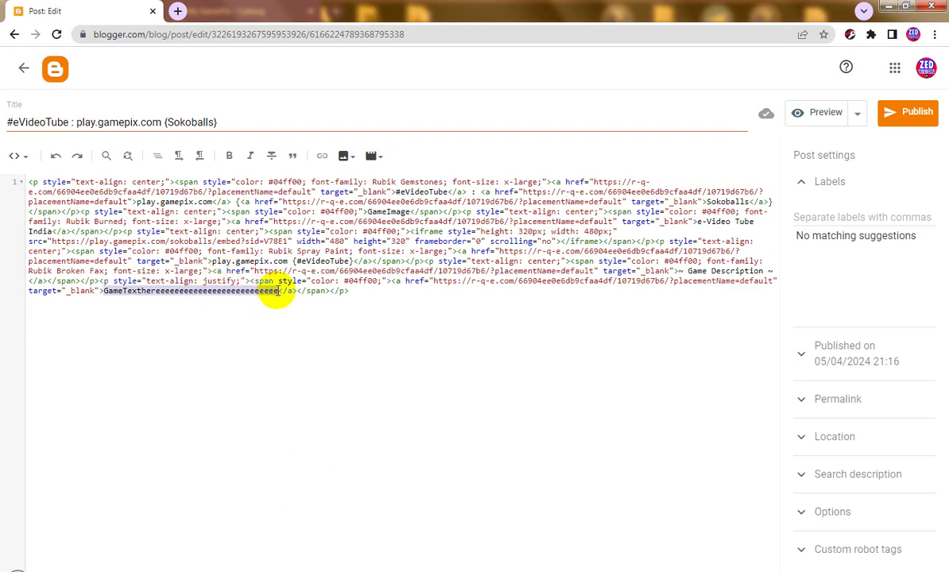
{"action": "key", "text": "ctrl+v"}
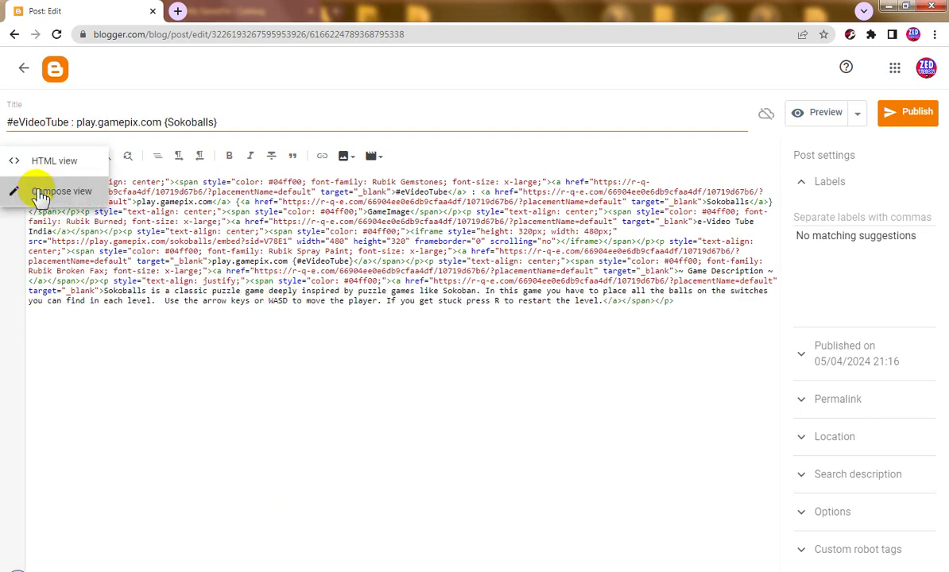
{"action": "left_click", "coordinate": [32, 189]}
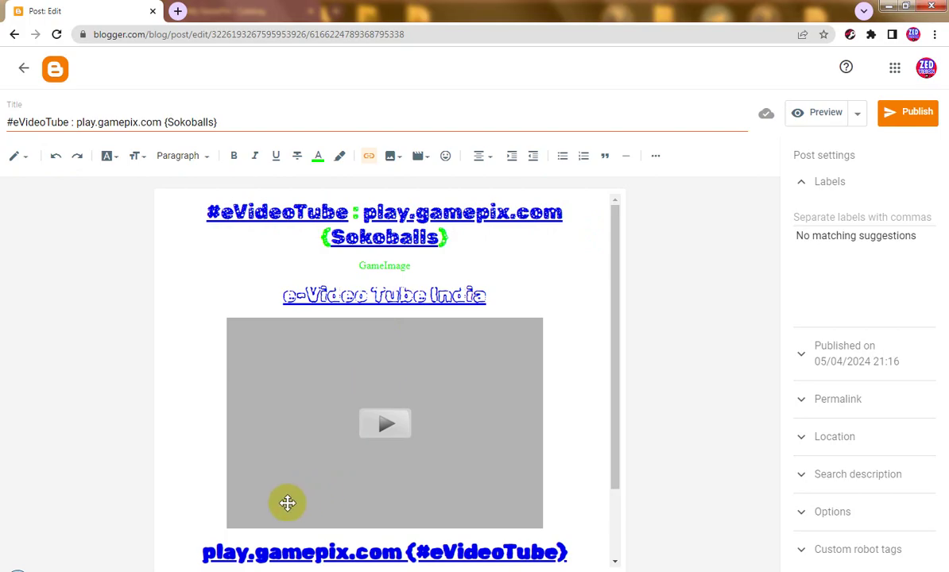
Step: Replace GameImage with the Sokoballs thumbnail inserted by URL
{"action": "key", "text": "alt+Tab"}
{"action": "scroll", "coordinate": [455, 328], "scroll_direction": "down", "scroll_amount": 2}
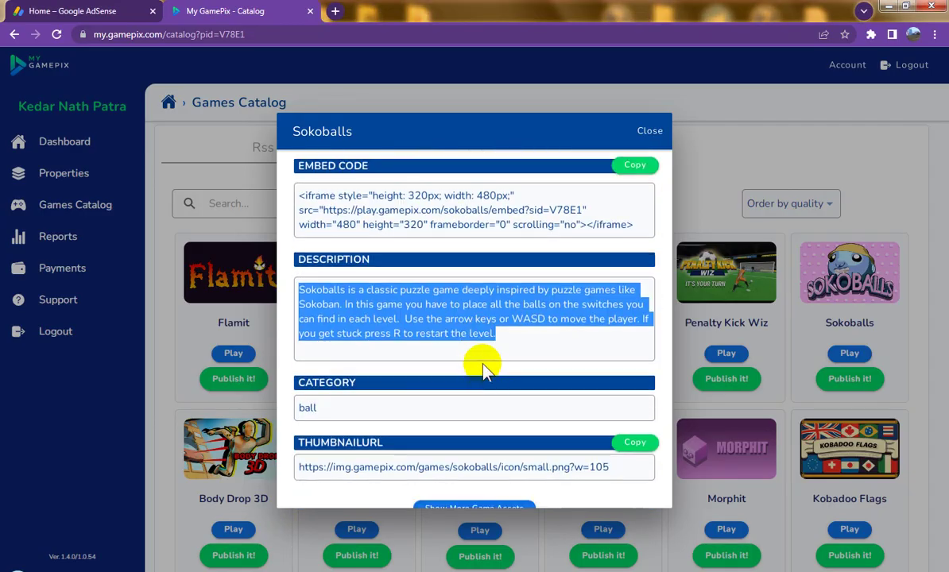
{"action": "left_click", "coordinate": [627, 443]}
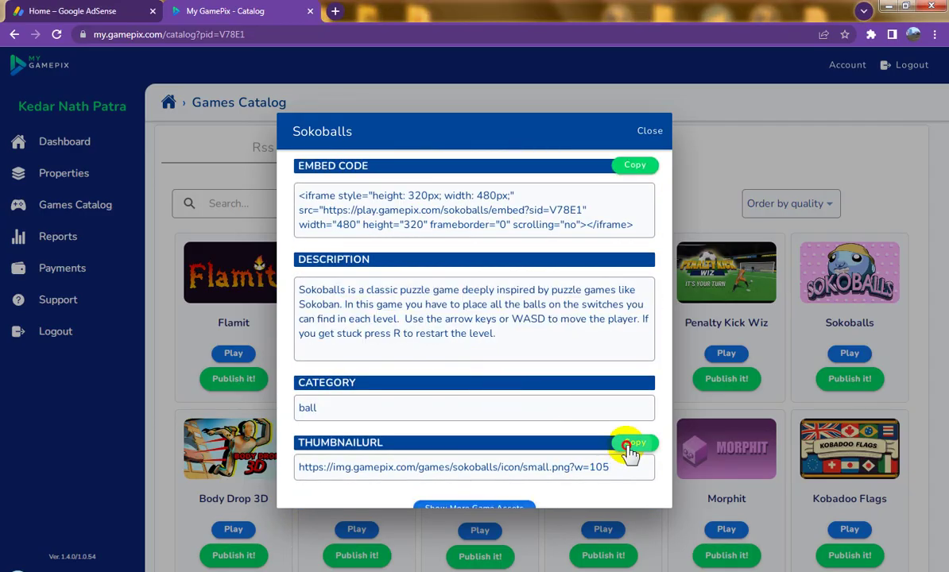
{"action": "key", "text": "alt+Tab"}
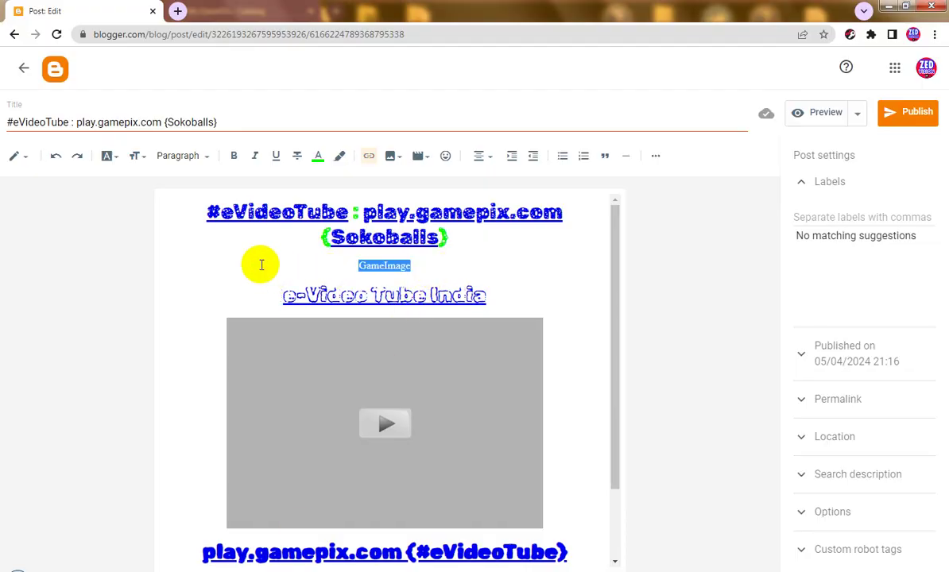
{"action": "key", "text": "Delete"}
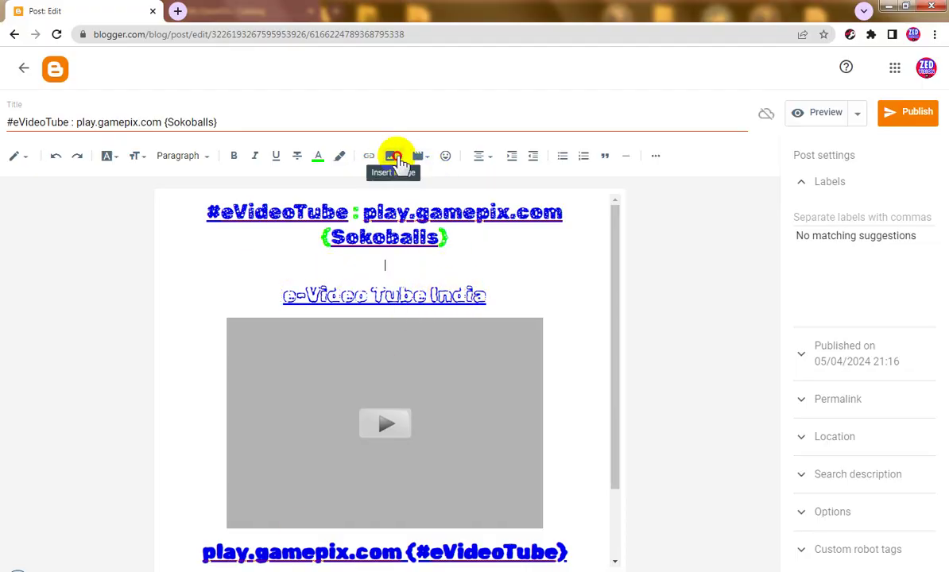
{"action": "left_click", "coordinate": [399, 159]}
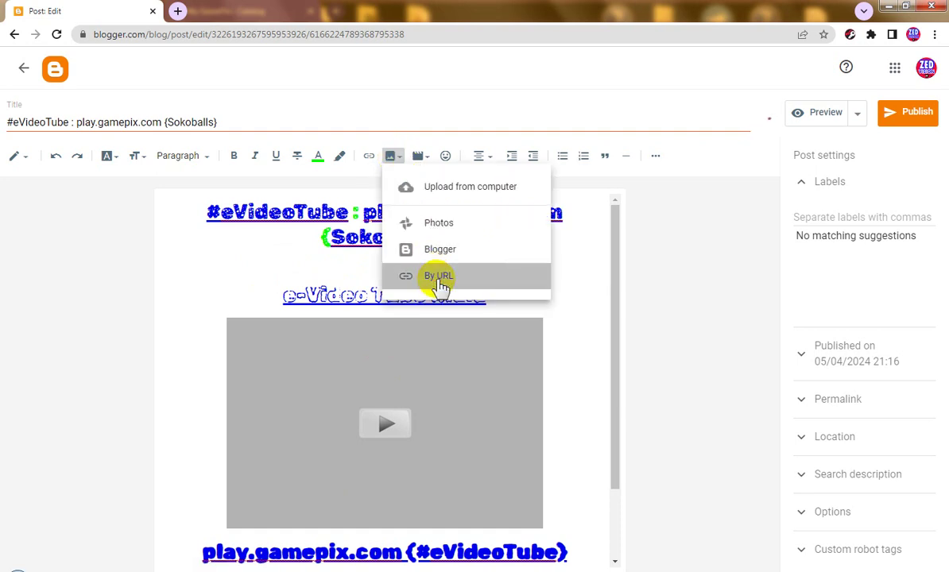
{"action": "left_click", "coordinate": [438, 280]}
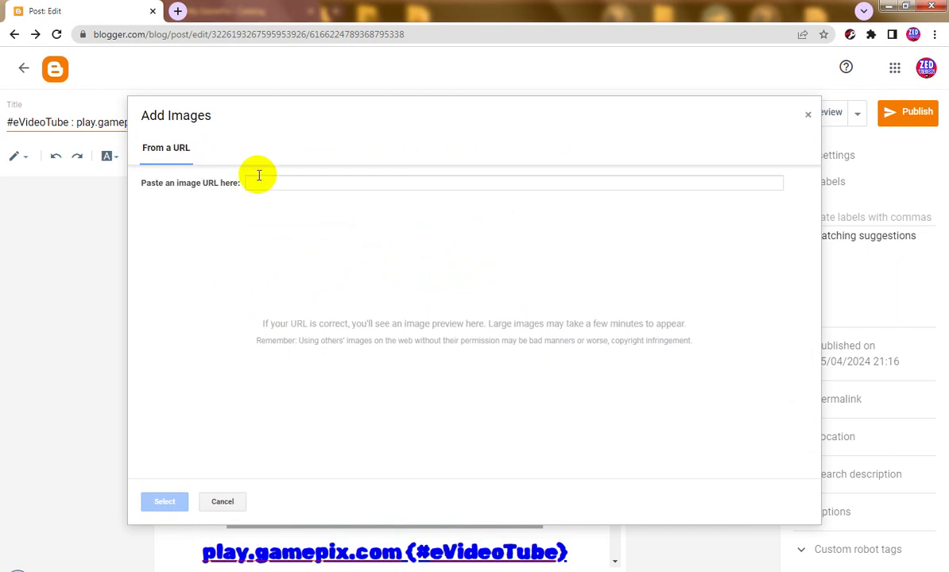
{"action": "left_click", "coordinate": [284, 183]}
{"action": "key", "text": "ctrl+v"}
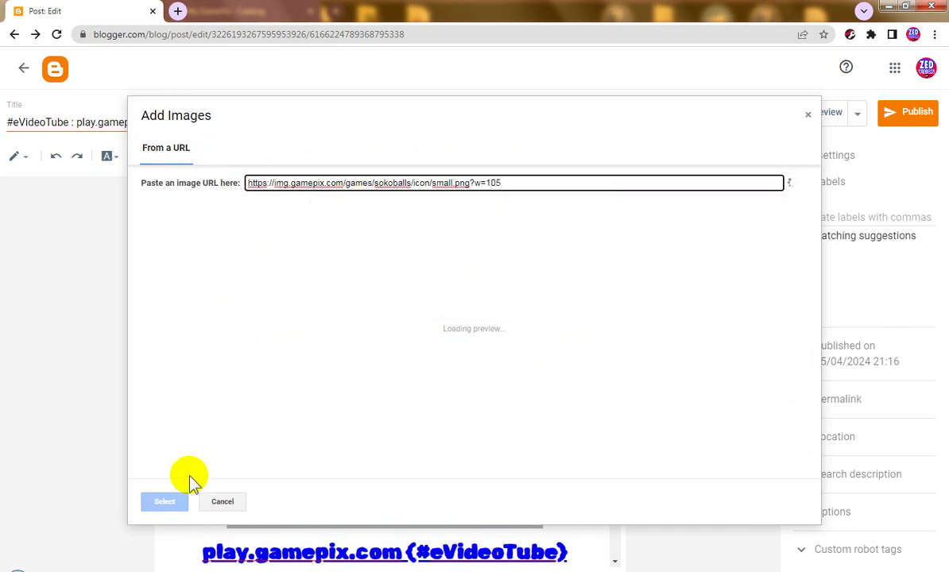
{"action": "left_click", "coordinate": [177, 503]}
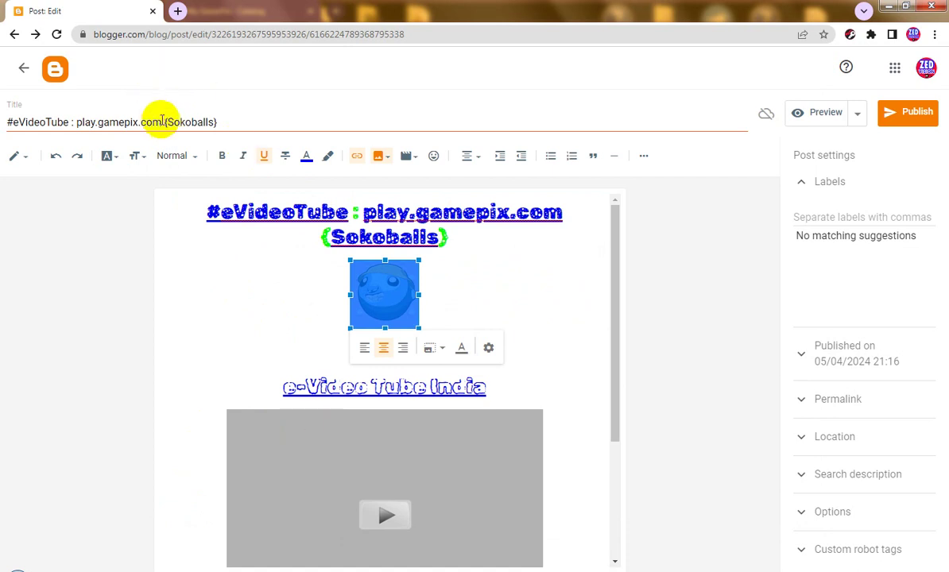
Step: Copy the post title and remove the empty line below the image
{"action": "left_click", "coordinate": [165, 121]}
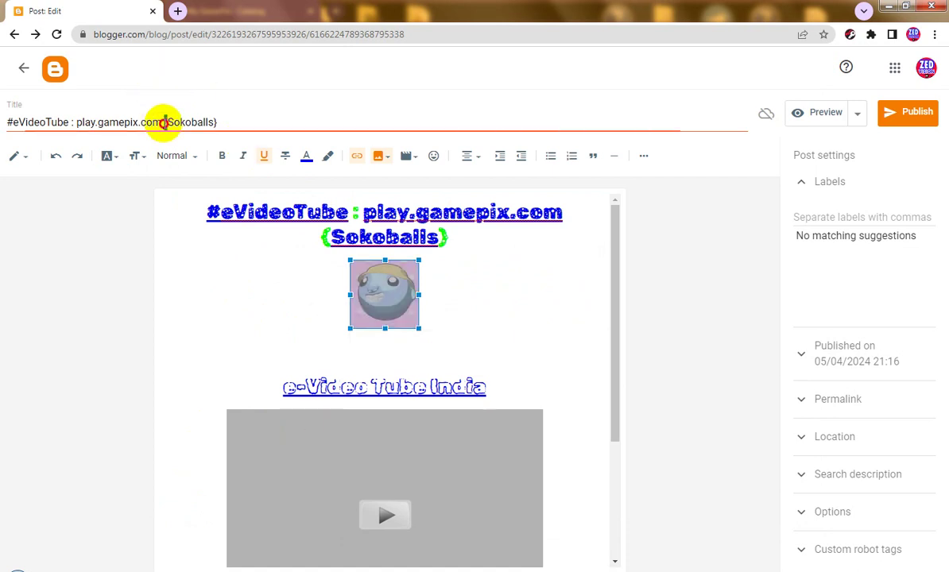
{"action": "key", "text": "ctrl+a"}
{"action": "right_click", "coordinate": [167, 124]}
{"action": "left_click", "coordinate": [199, 151]}
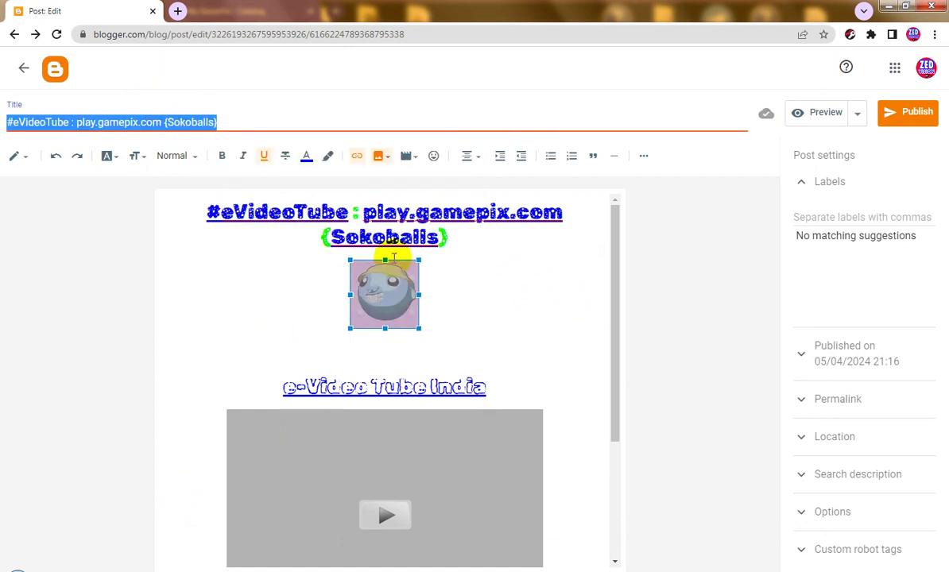
{"action": "left_click", "coordinate": [388, 352]}
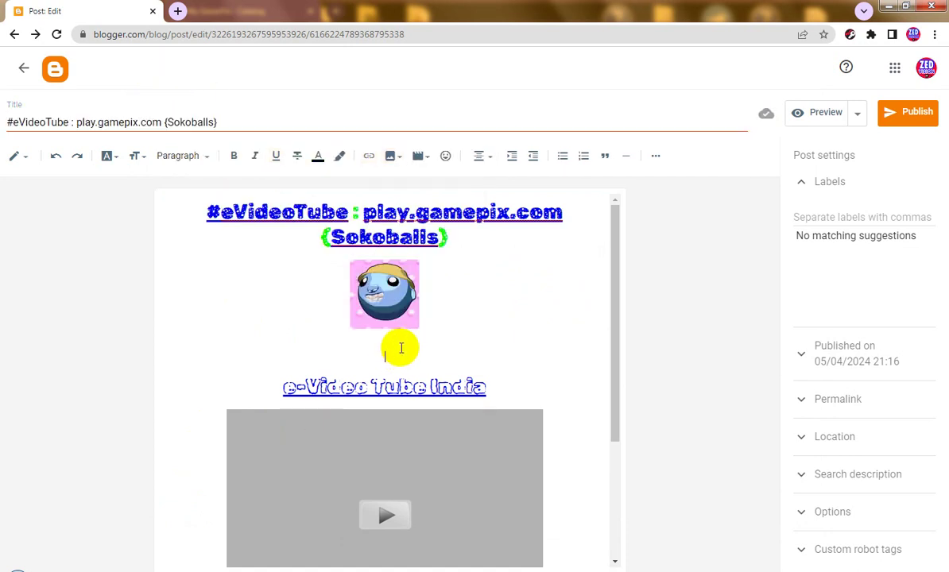
{"action": "key", "text": "BackSpace"}
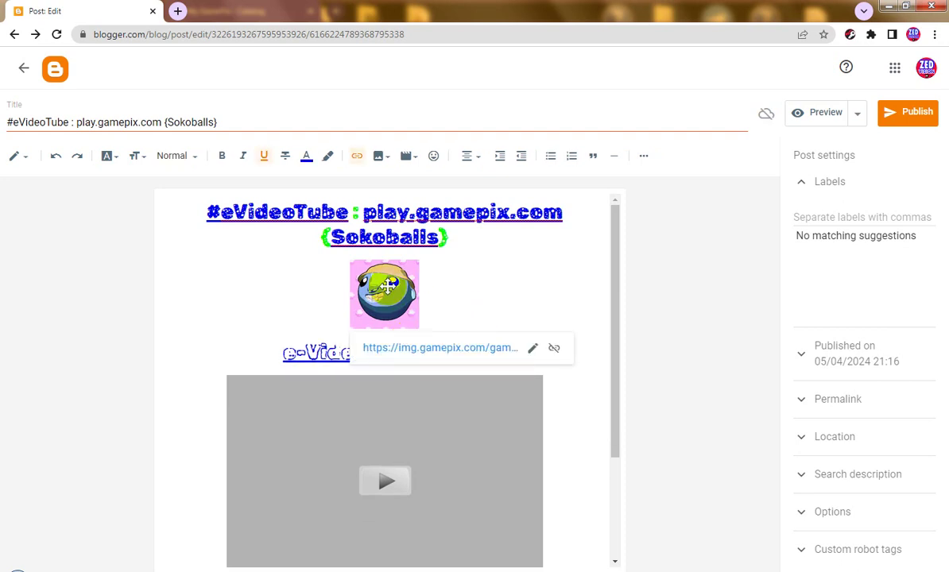
{"action": "left_click", "coordinate": [547, 281]}
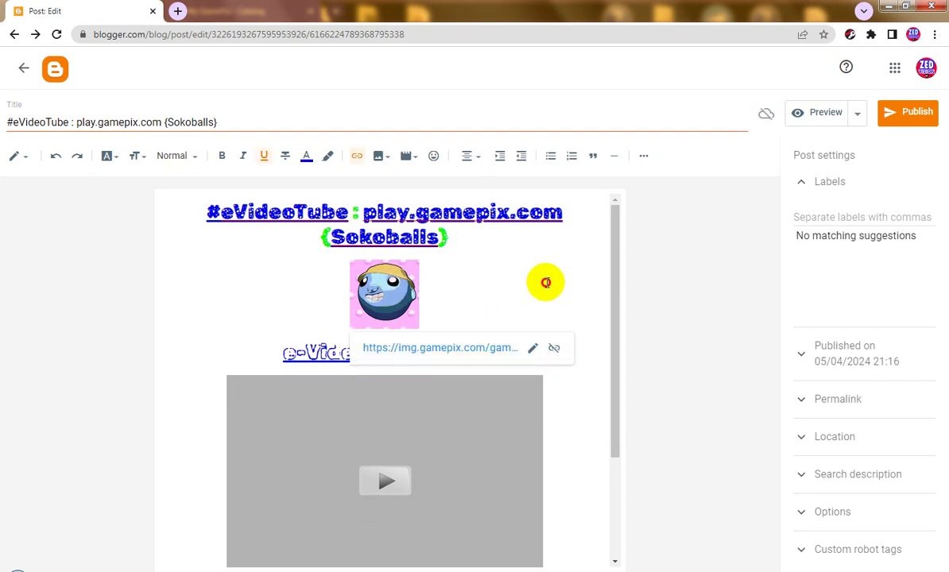
Step: Set the image's alt and title text to the post title and its size to Large
{"action": "left_click", "coordinate": [396, 284]}
{"action": "left_click", "coordinate": [490, 347]}
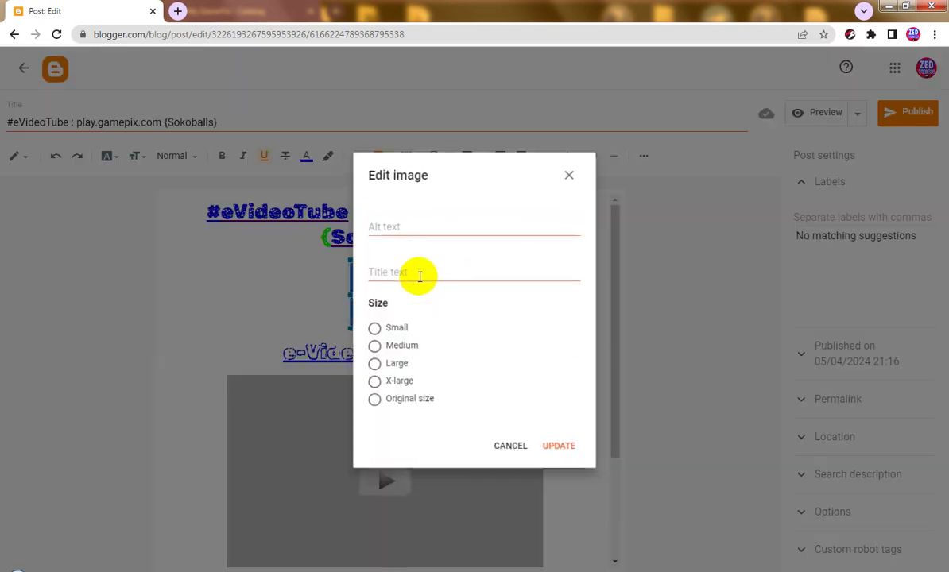
{"action": "left_click", "coordinate": [413, 224]}
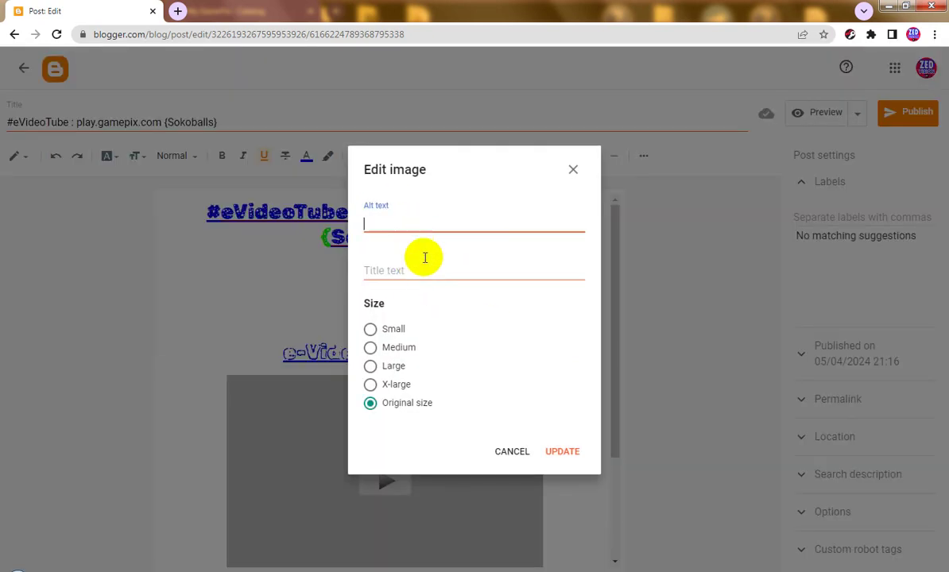
{"action": "key", "text": "ctrl+v"}
{"action": "left_click", "coordinate": [417, 270]}
{"action": "key", "text": "ctrl+v"}
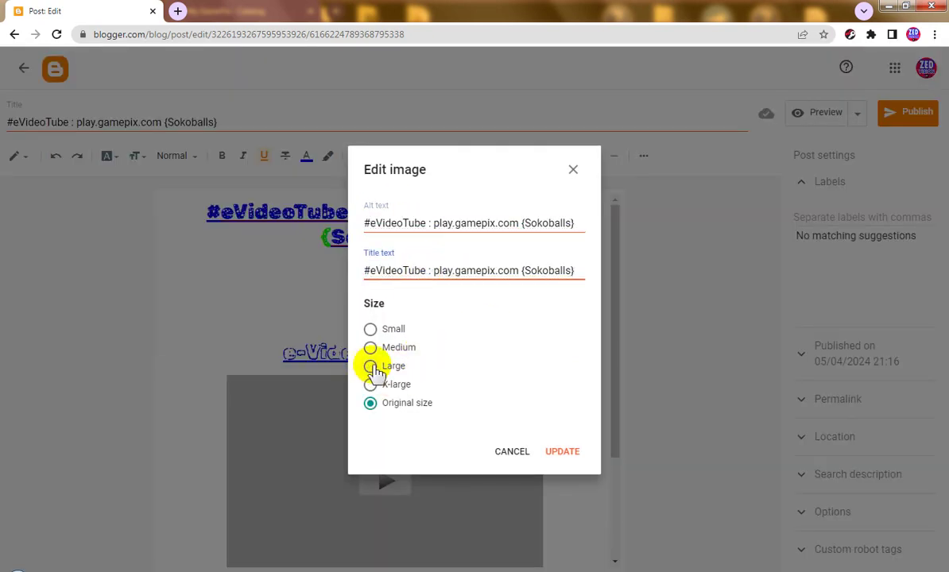
{"action": "left_click", "coordinate": [372, 367]}
{"action": "left_click", "coordinate": [562, 450]}
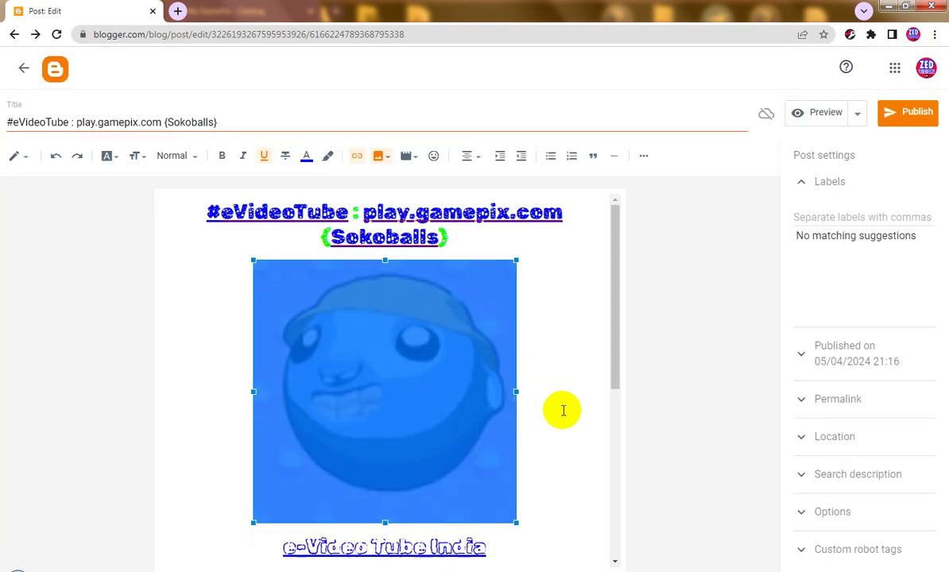
Step: Take the r-q-e.com address from the Sokoballs heading link
{"action": "left_click", "coordinate": [402, 237]}
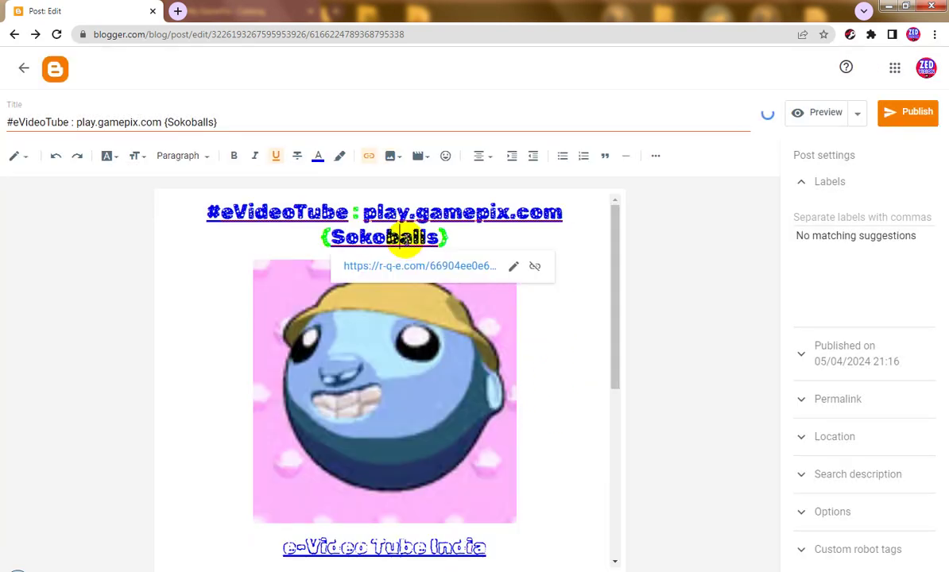
{"action": "left_click", "coordinate": [510, 264]}
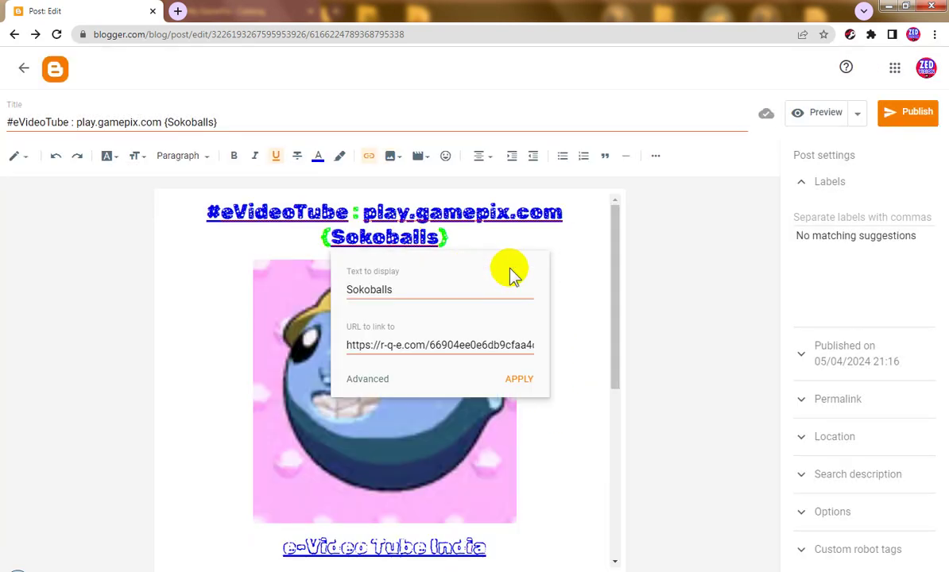
{"action": "triple_click", "coordinate": [416, 345]}
{"action": "left_click", "coordinate": [212, 314]}
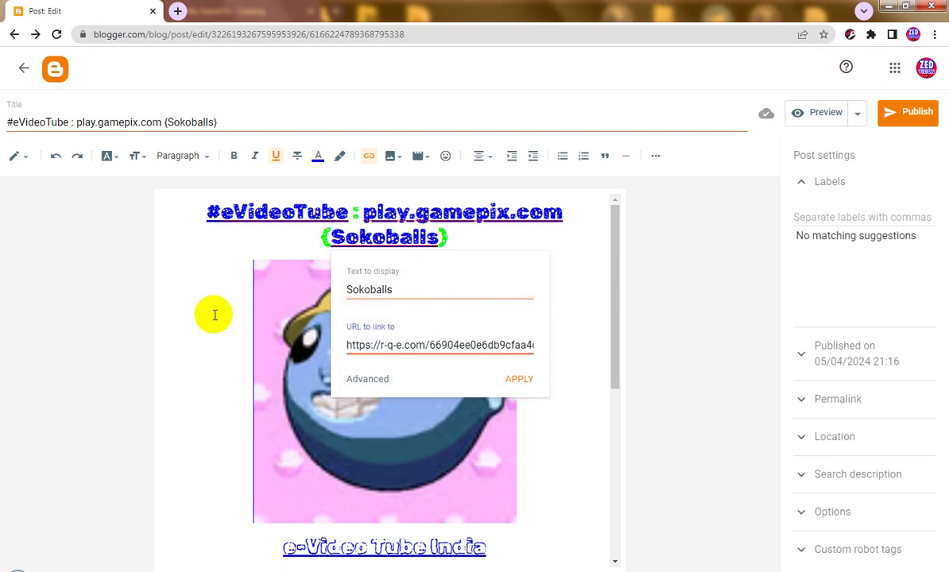
Step: Link the image to the r-q-e.com address, opening in a new window
{"action": "left_click", "coordinate": [358, 345]}
{"action": "left_click", "coordinate": [357, 156]}
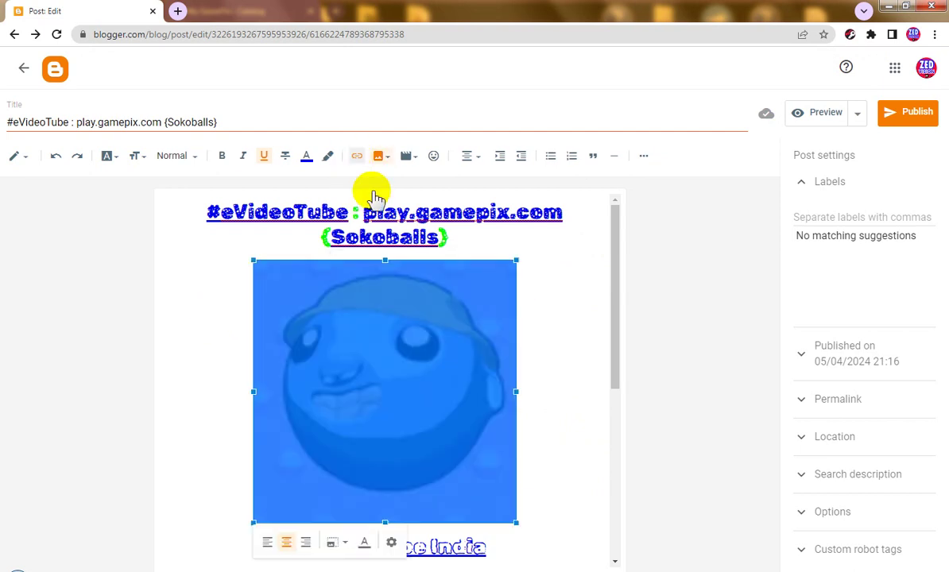
{"action": "left_click", "coordinate": [439, 278]}
{"action": "double_click", "coordinate": [440, 278]}
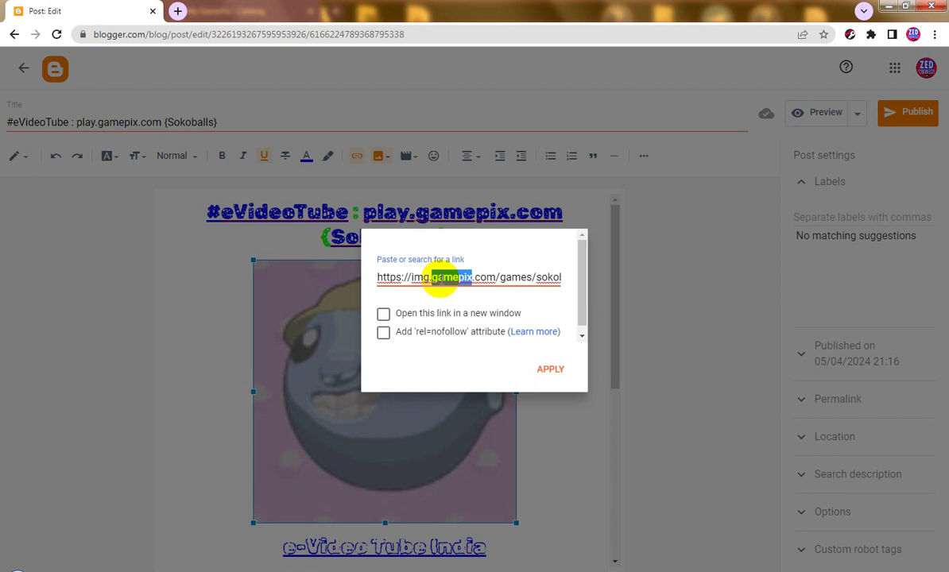
{"action": "triple_click", "coordinate": [477, 281]}
{"action": "key", "text": "ctrl+v"}
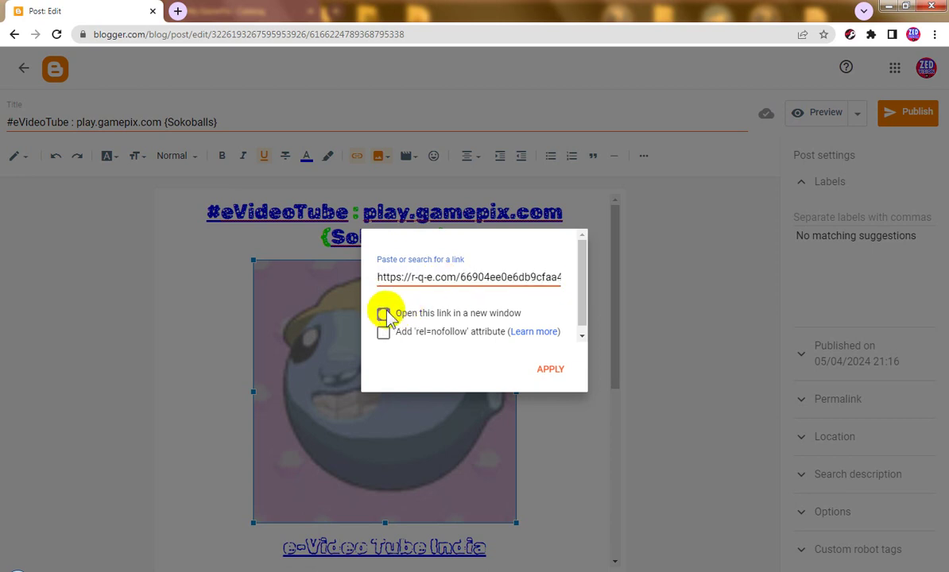
{"action": "left_click", "coordinate": [385, 314]}
{"action": "left_click", "coordinate": [555, 370]}
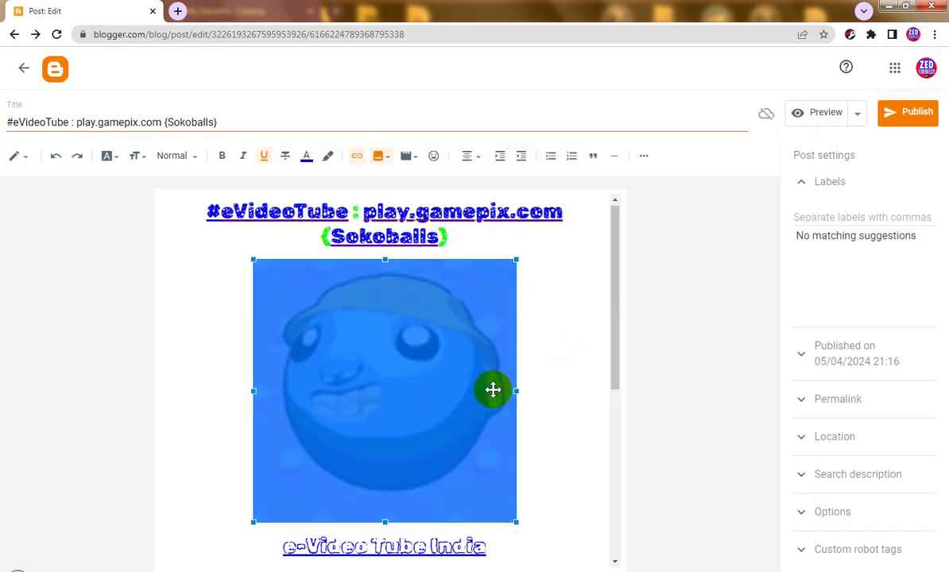
{"action": "scroll", "coordinate": [477, 391], "scroll_direction": "down", "scroll_amount": 2}
{"action": "scroll", "coordinate": [448, 400], "scroll_direction": "down", "scroll_amount": 2}
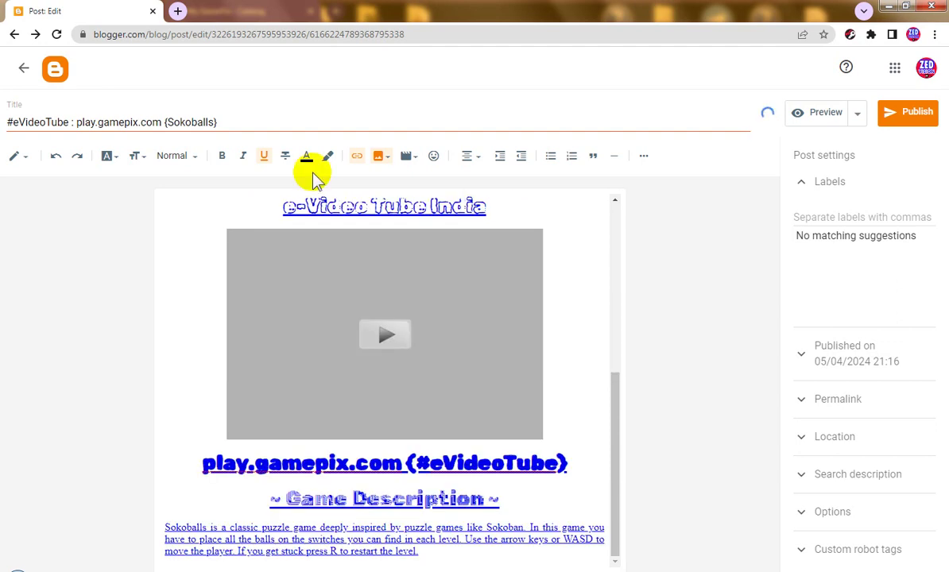
Step: Copy the post title and add the play.gamepix.com {#eVideoTube} label
{"action": "triple_click", "coordinate": [203, 121]}
{"action": "right_click", "coordinate": [205, 124]}
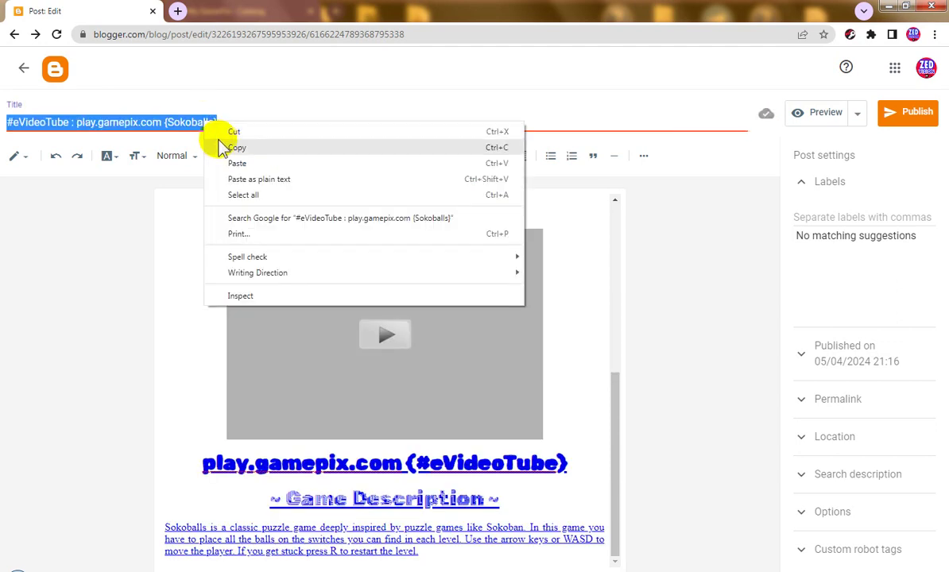
{"action": "left_click", "coordinate": [236, 149]}
{"action": "left_click", "coordinate": [851, 216]}
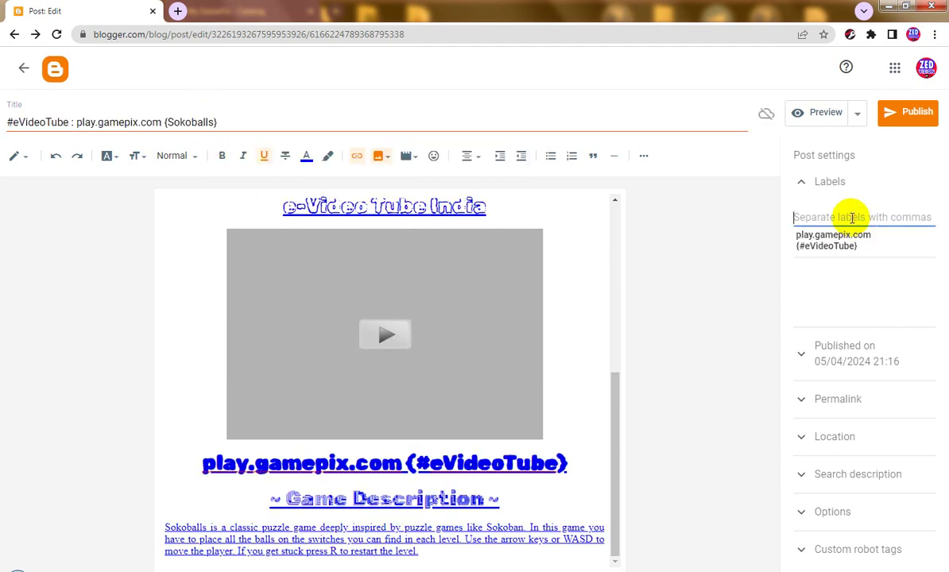
{"action": "left_click", "coordinate": [853, 246]}
Step: Use the title as search description and disallow and hide reader comments
{"action": "left_click", "coordinate": [901, 475]}
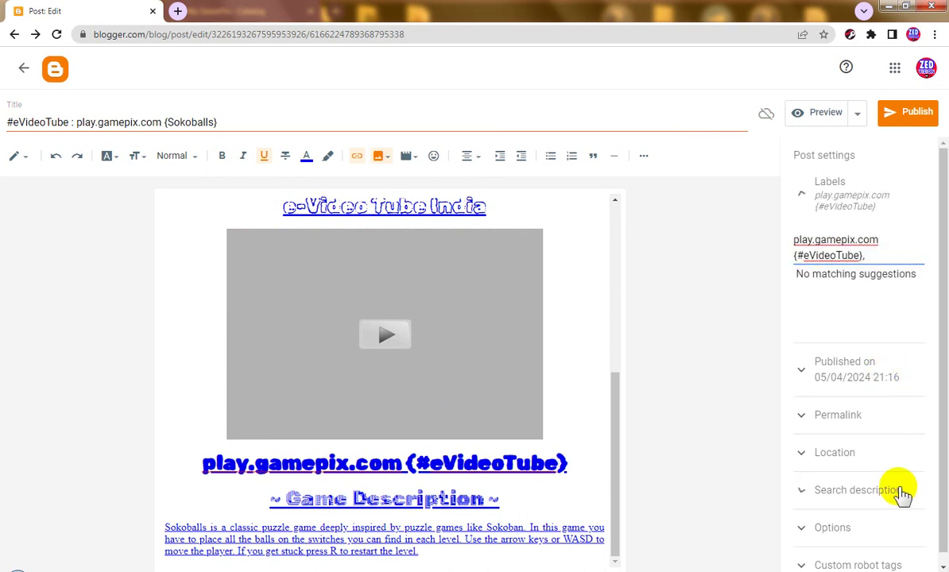
{"action": "left_click", "coordinate": [848, 408]}
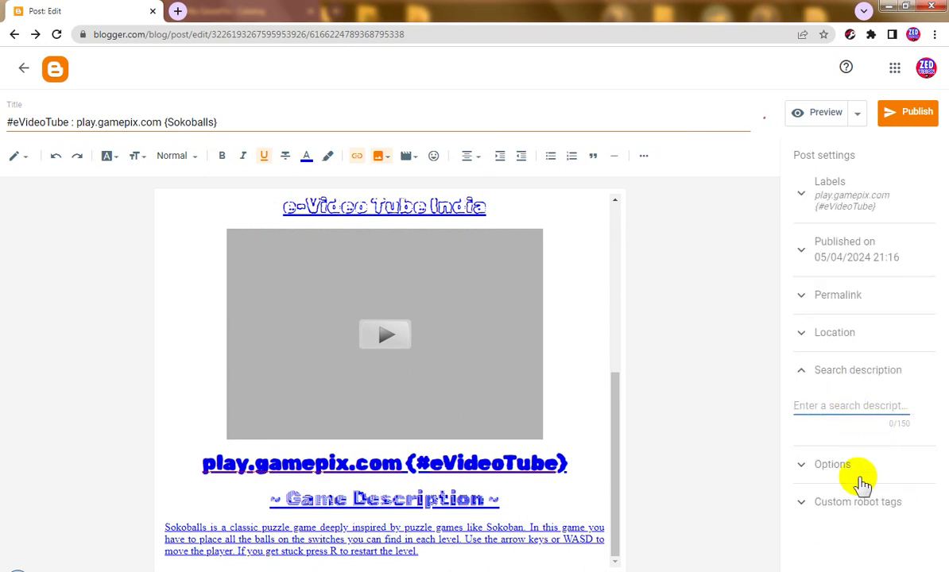
{"action": "key", "text": "ctrl+v"}
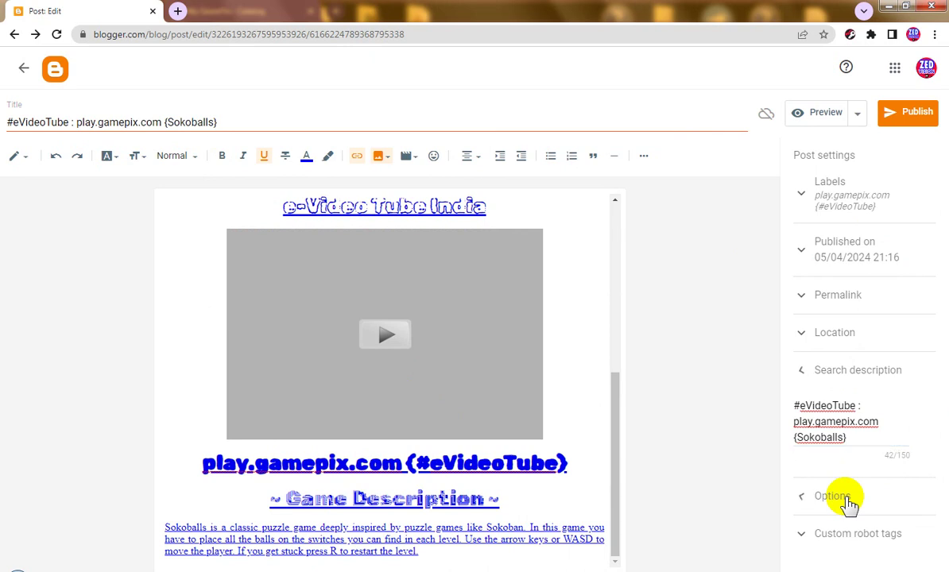
{"action": "left_click", "coordinate": [847, 499]}
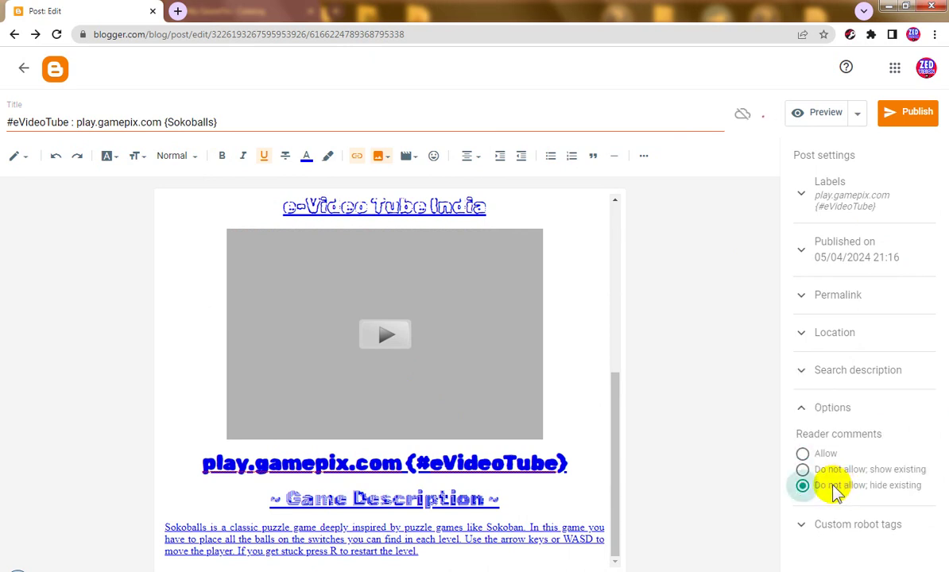
{"action": "left_click", "coordinate": [905, 117]}
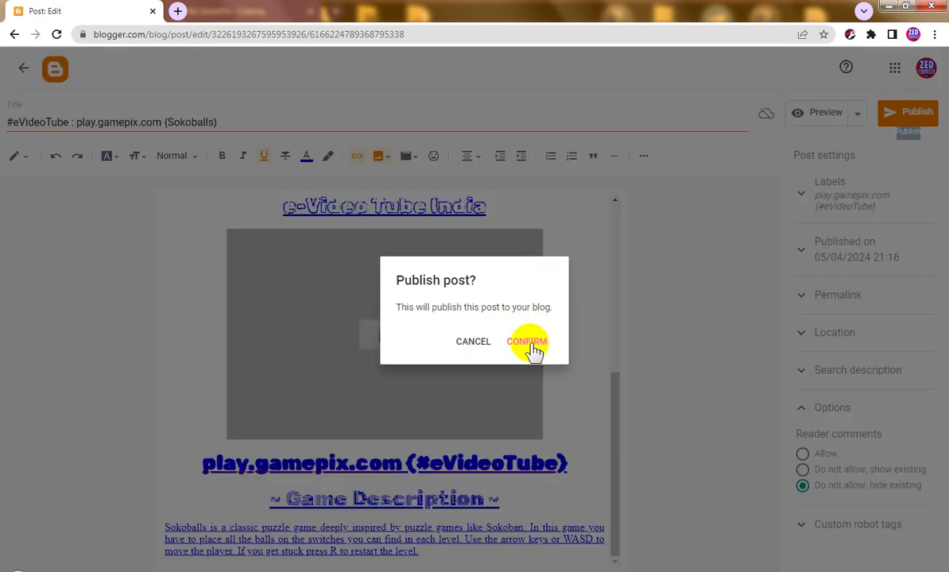
Step: Confirm publishing the Sokoballs post, then open the live indianyoutube.com blog in a new tab
{"action": "left_click", "coordinate": [531, 344]}
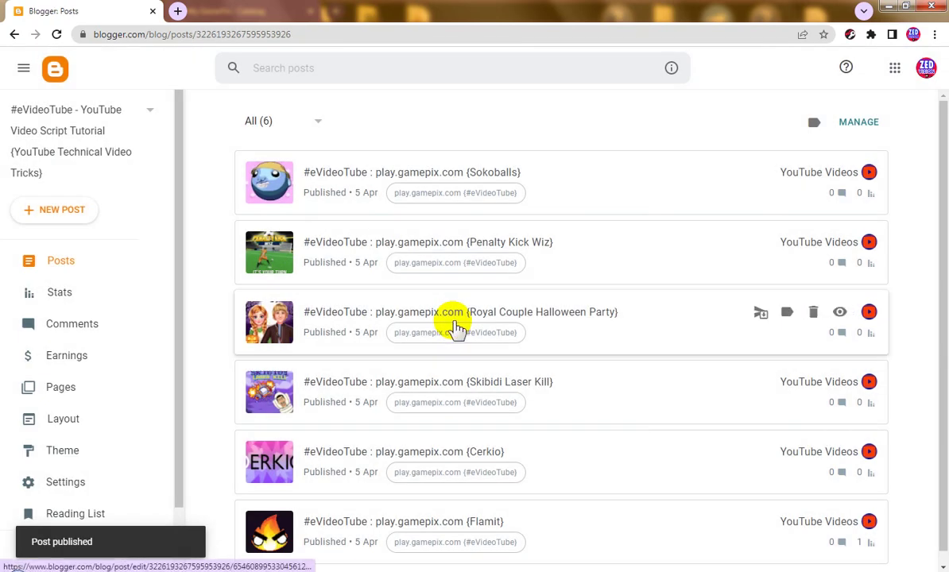
{"action": "scroll", "coordinate": [398, 342], "scroll_direction": "down", "scroll_amount": 3}
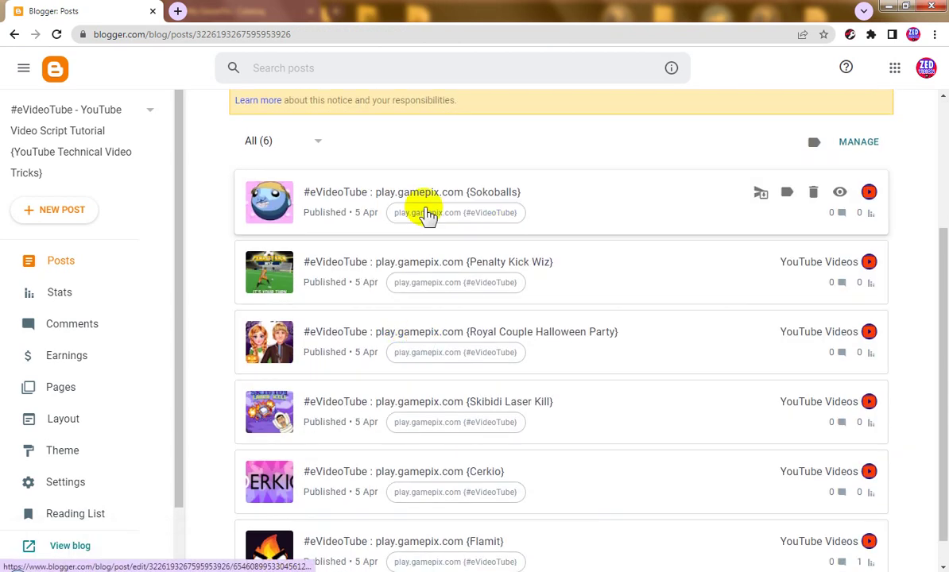
{"action": "scroll", "coordinate": [452, 313], "scroll_direction": "up", "scroll_amount": 1}
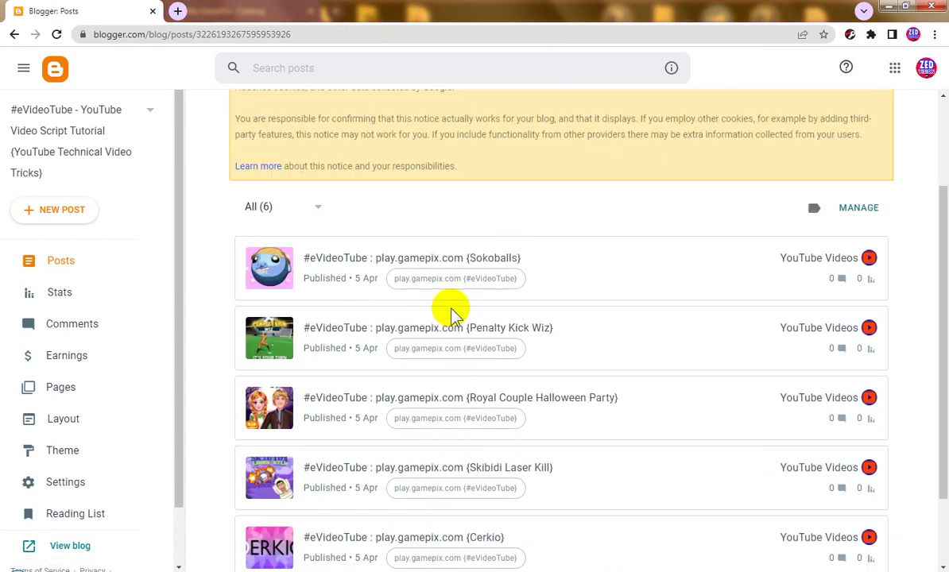
{"action": "scroll", "coordinate": [452, 313], "scroll_direction": "down", "scroll_amount": 2}
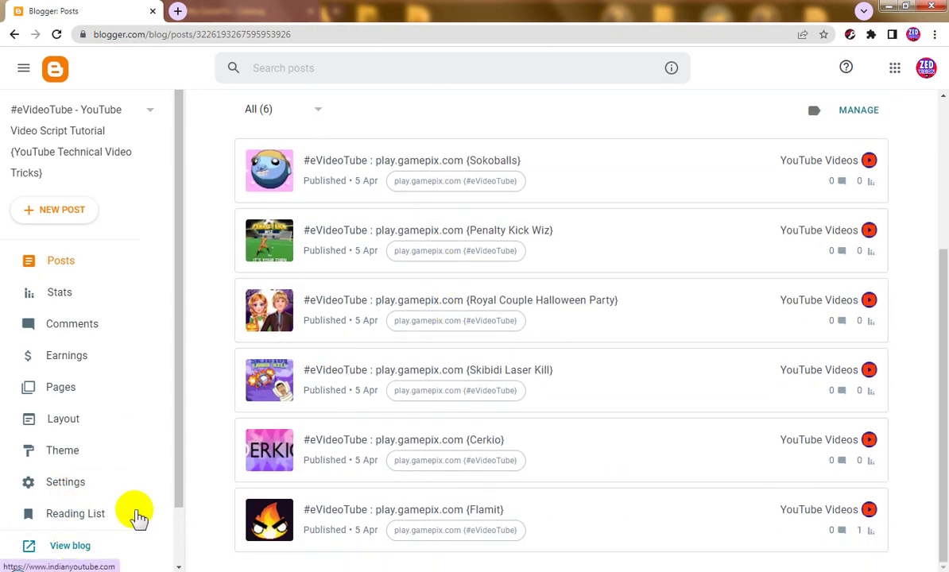
{"action": "left_click", "coordinate": [128, 537]}
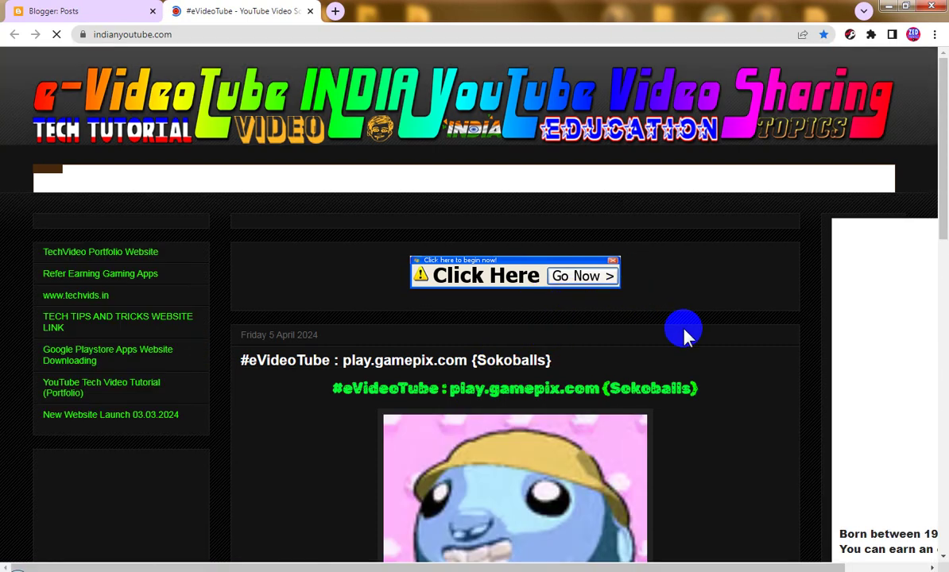
Step: Scroll through the live Sokoballs post, then close the Sokoballs details in My GamePix
{"action": "scroll", "coordinate": [684, 333], "scroll_direction": "down", "scroll_amount": 3}
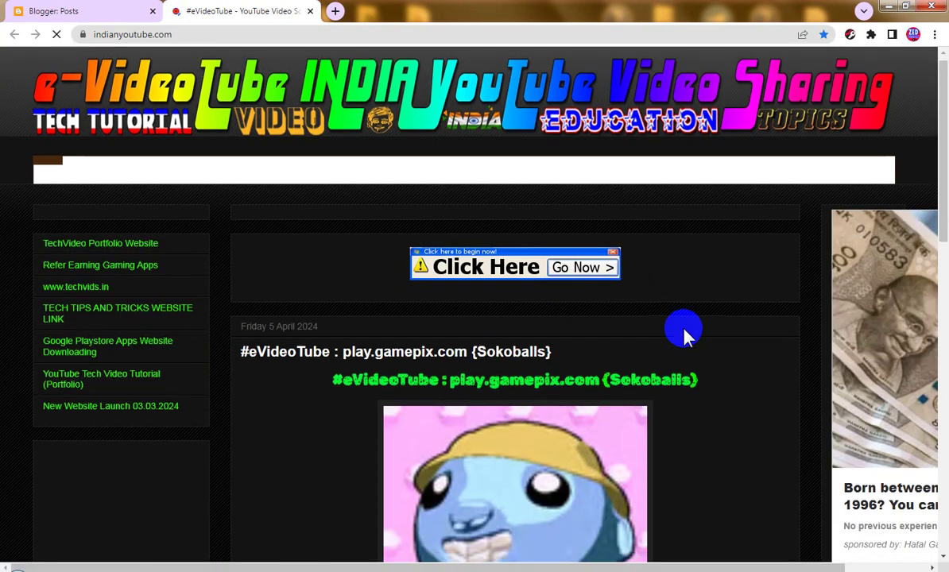
{"action": "scroll", "coordinate": [683, 334], "scroll_direction": "down", "scroll_amount": 2}
{"action": "scroll", "coordinate": [684, 334], "scroll_direction": "down", "scroll_amount": 3}
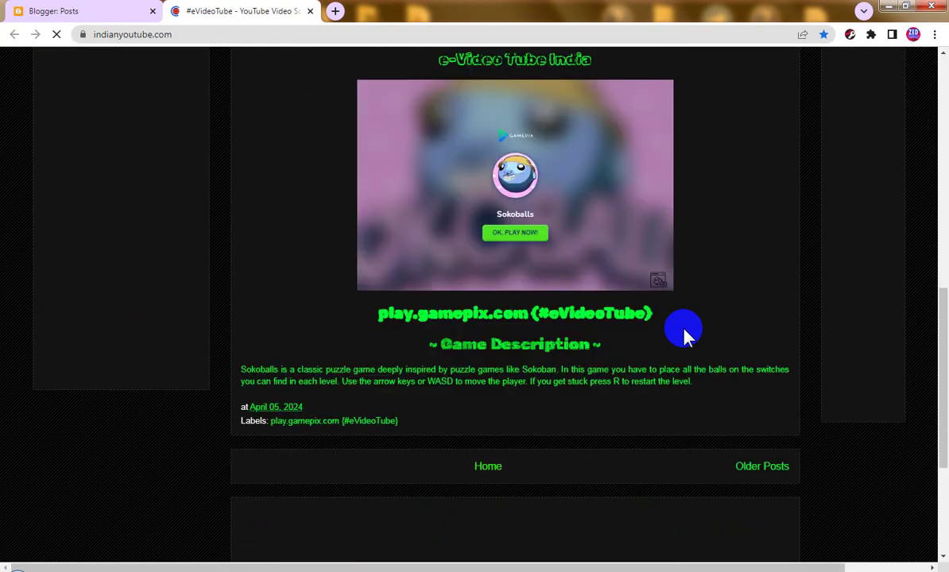
{"action": "scroll", "coordinate": [683, 334], "scroll_direction": "down", "scroll_amount": 2}
{"action": "scroll", "coordinate": [684, 334], "scroll_direction": "up", "scroll_amount": 3}
{"action": "scroll", "coordinate": [684, 334], "scroll_direction": "up", "scroll_amount": 4}
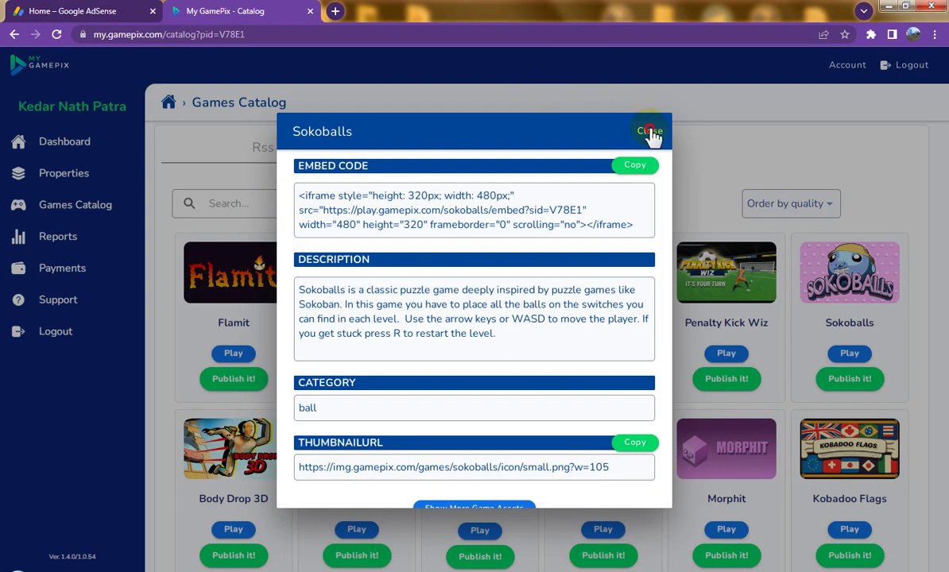
{"action": "left_click", "coordinate": [649, 132]}
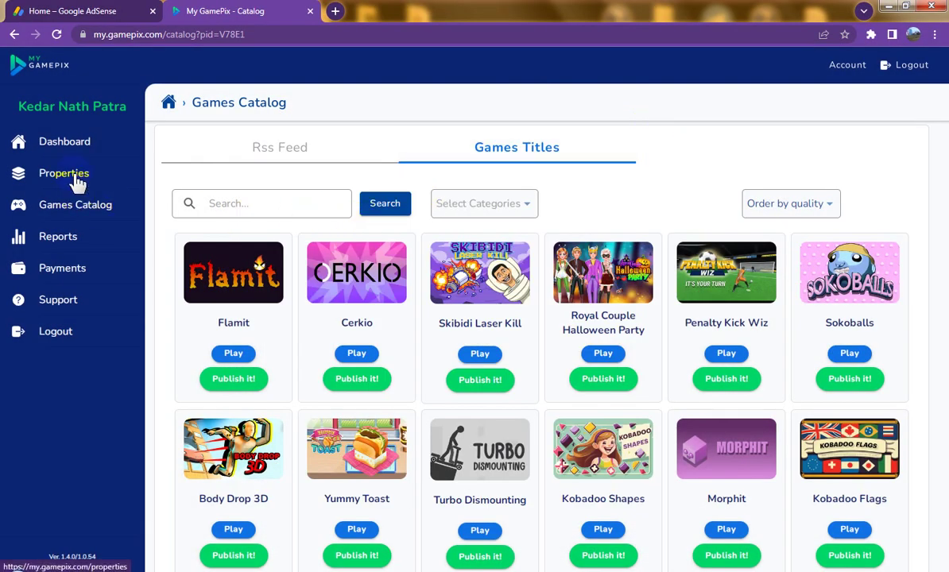
Step: View Properties, dismiss the Revenue Withdrawal notice under Payments, and open Reports
{"action": "left_click", "coordinate": [77, 182]}
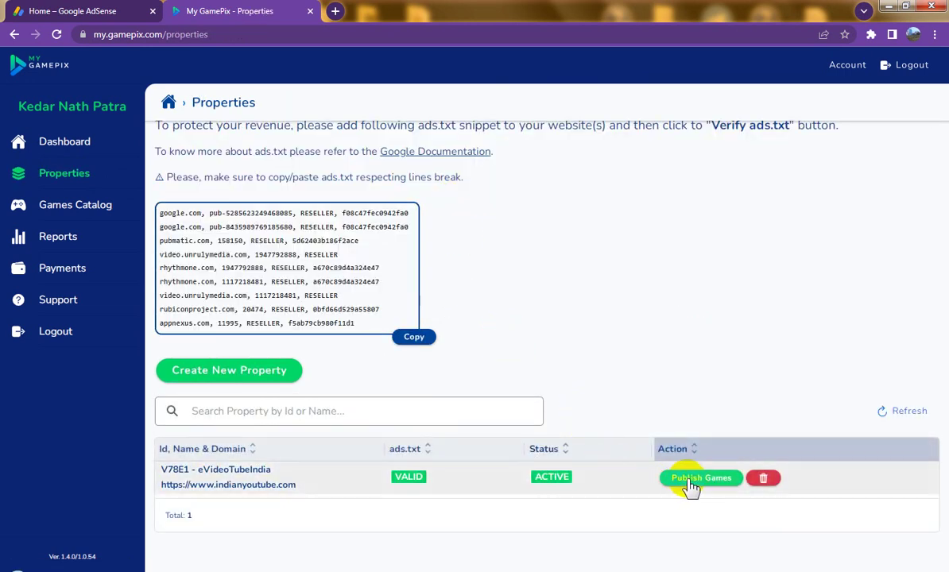
{"action": "left_click", "coordinate": [76, 280]}
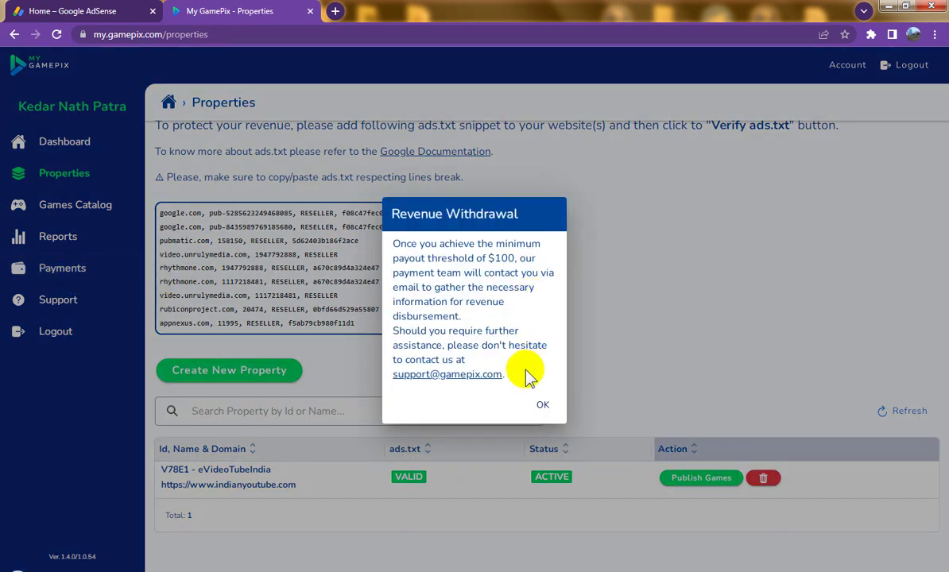
{"action": "left_click", "coordinate": [543, 403]}
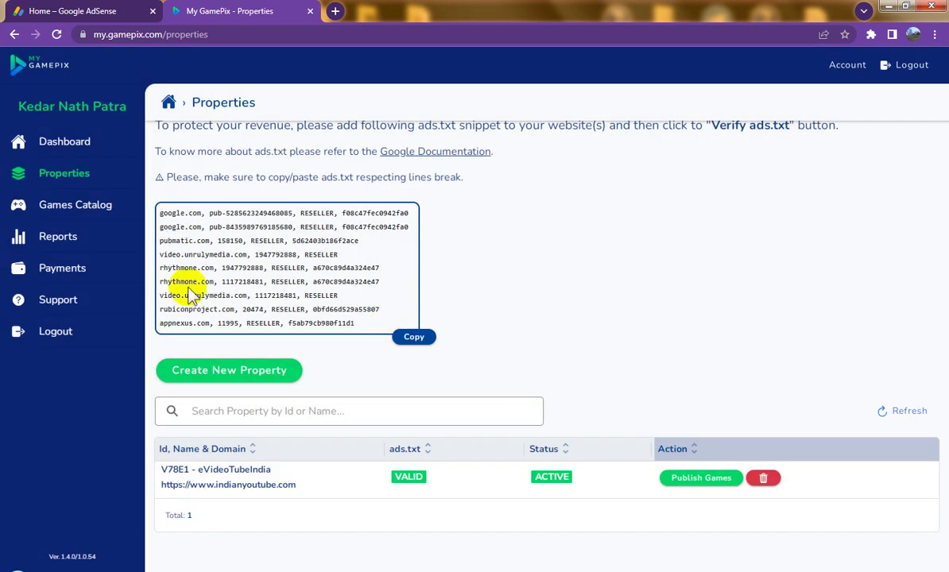
{"action": "left_click", "coordinate": [77, 247]}
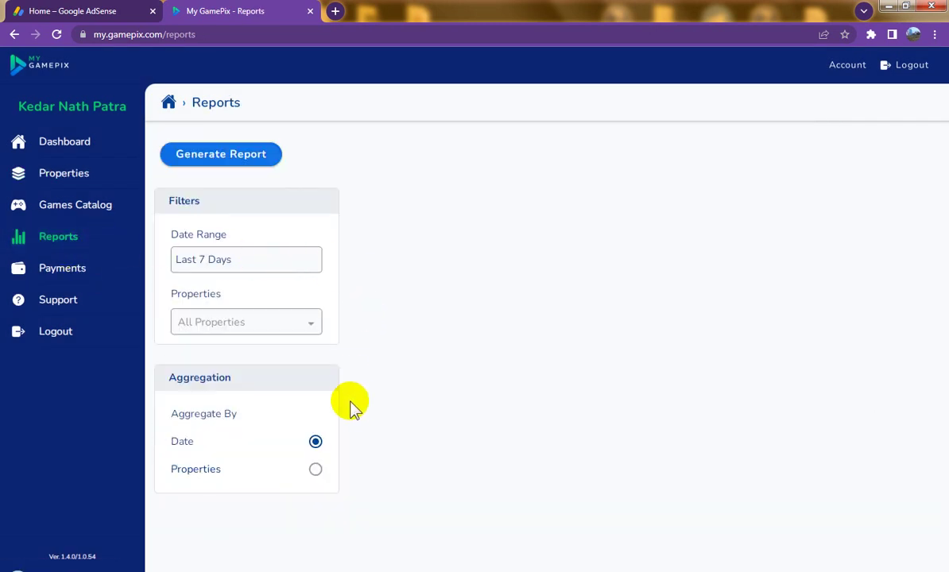
Step: Generate the last-7-days report by properties (0 plays, 0.00 €), then return to Properties
{"action": "left_click", "coordinate": [316, 470]}
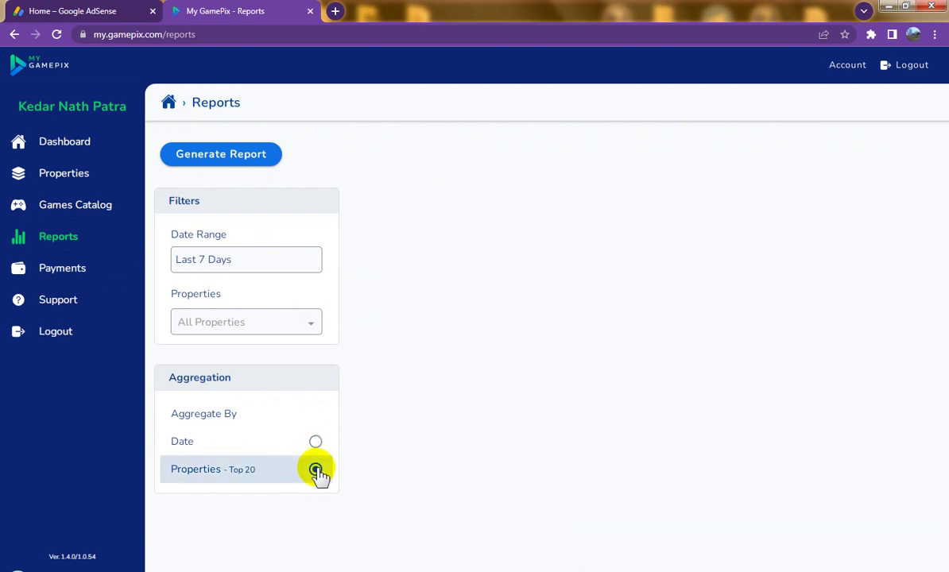
{"action": "left_click", "coordinate": [237, 163]}
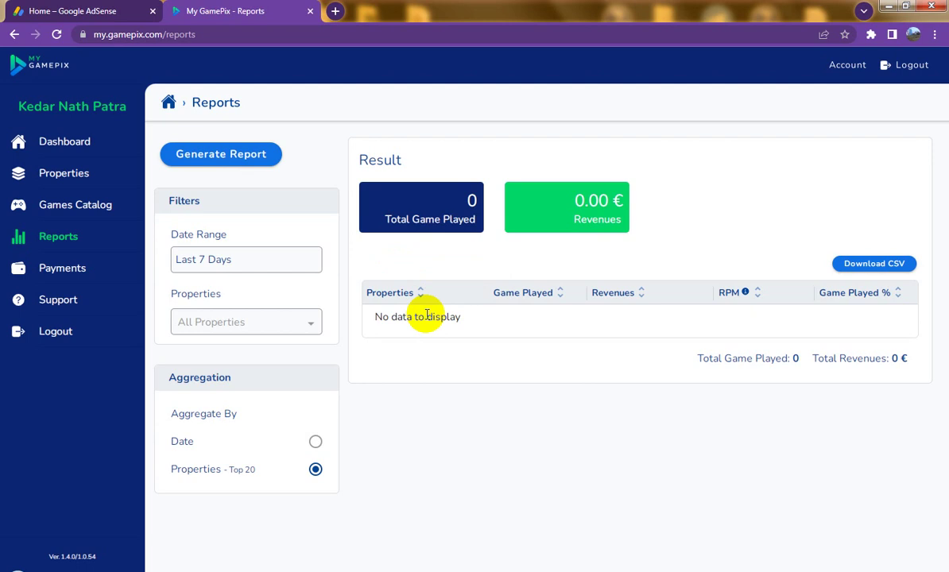
{"action": "left_click", "coordinate": [78, 177]}
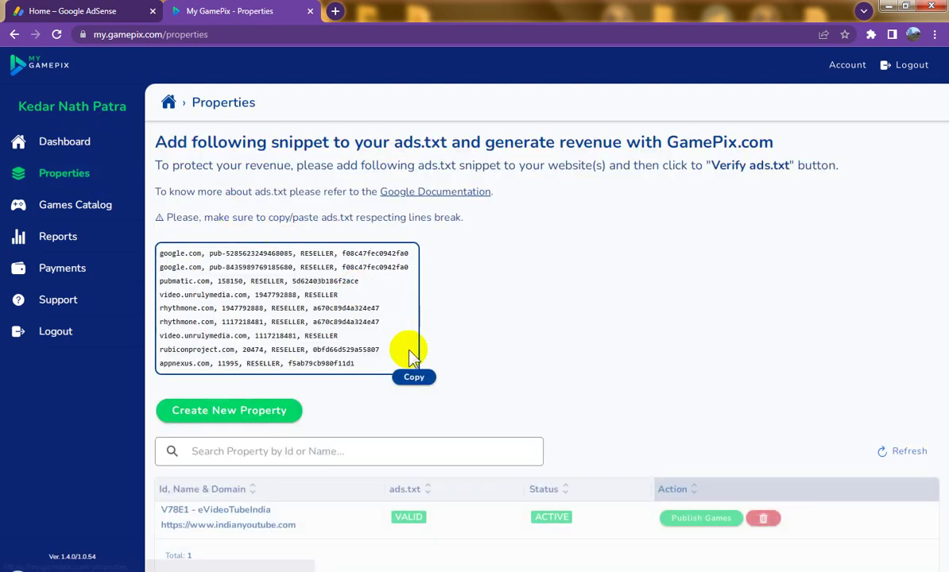
Step: Open Publish Games for eVideoTubeIndia and scroll through its RSS feed URL and settings
{"action": "scroll", "coordinate": [509, 413], "scroll_direction": "down", "scroll_amount": 1}
{"action": "left_click", "coordinate": [708, 482]}
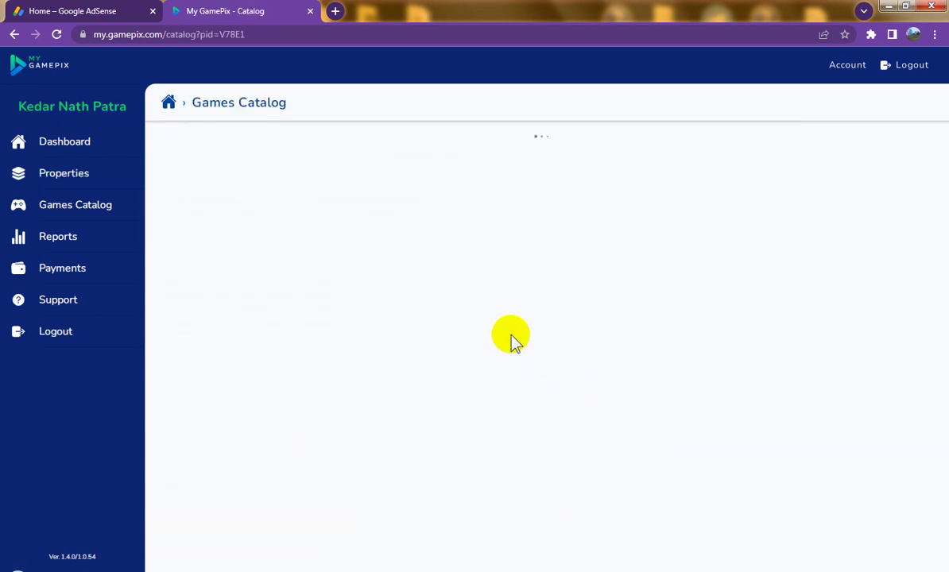
{"action": "scroll", "coordinate": [563, 389], "scroll_direction": "down", "scroll_amount": 1}
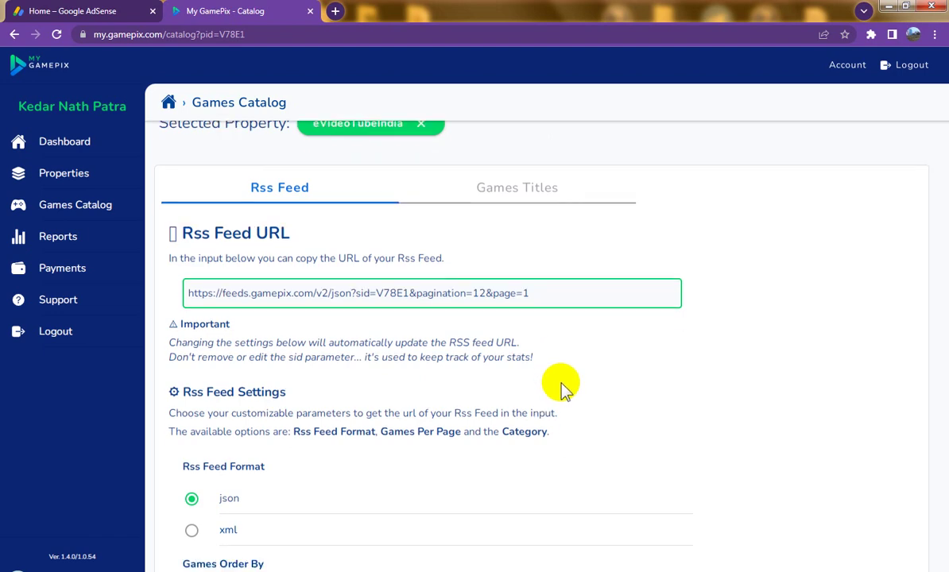
{"action": "scroll", "coordinate": [563, 390], "scroll_direction": "down", "scroll_amount": 3}
{"action": "scroll", "coordinate": [563, 389], "scroll_direction": "down", "scroll_amount": 5}
{"action": "scroll", "coordinate": [563, 389], "scroll_direction": "down", "scroll_amount": 1}
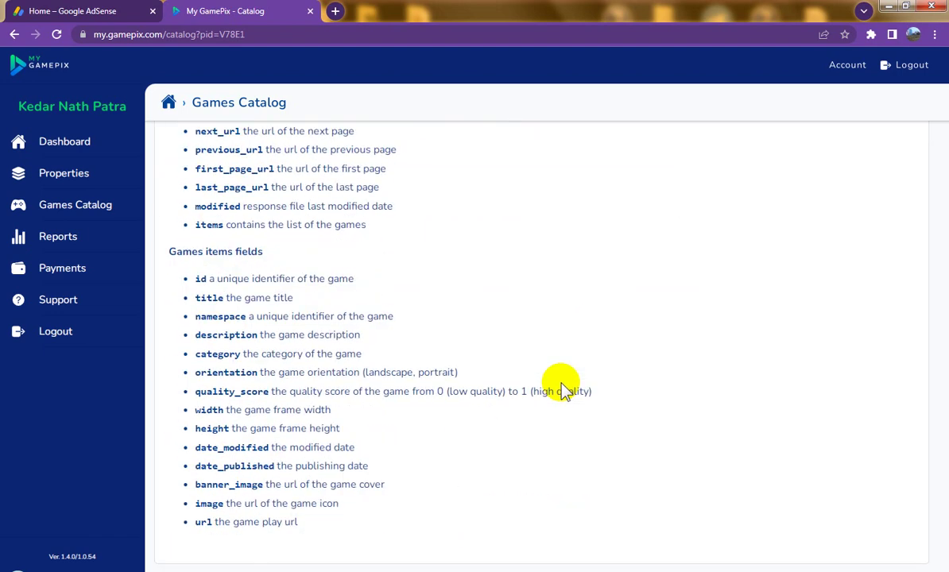
{"action": "scroll", "coordinate": [563, 390], "scroll_direction": "up", "scroll_amount": 3}
{"action": "scroll", "coordinate": [563, 390], "scroll_direction": "up", "scroll_amount": 3}
{"action": "scroll", "coordinate": [563, 390], "scroll_direction": "up", "scroll_amount": 3}
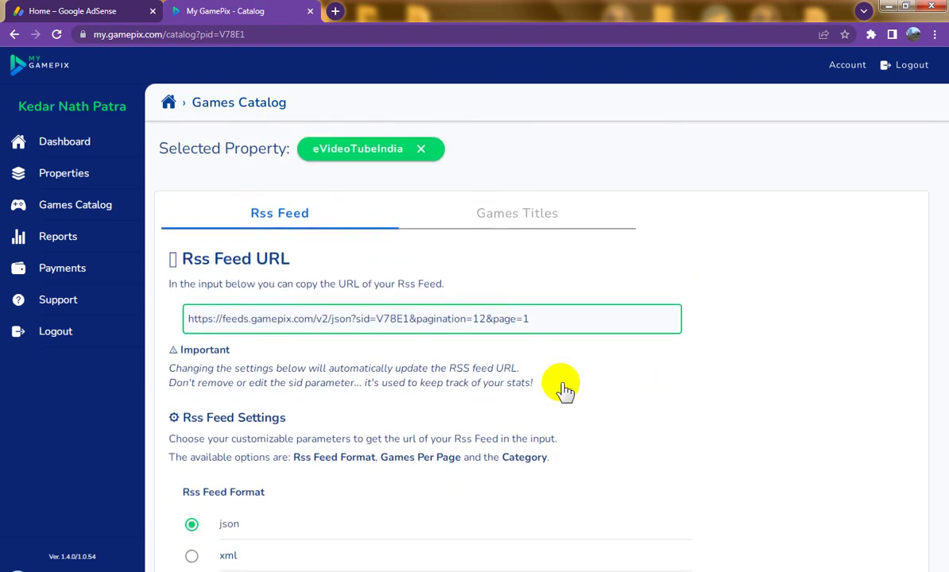